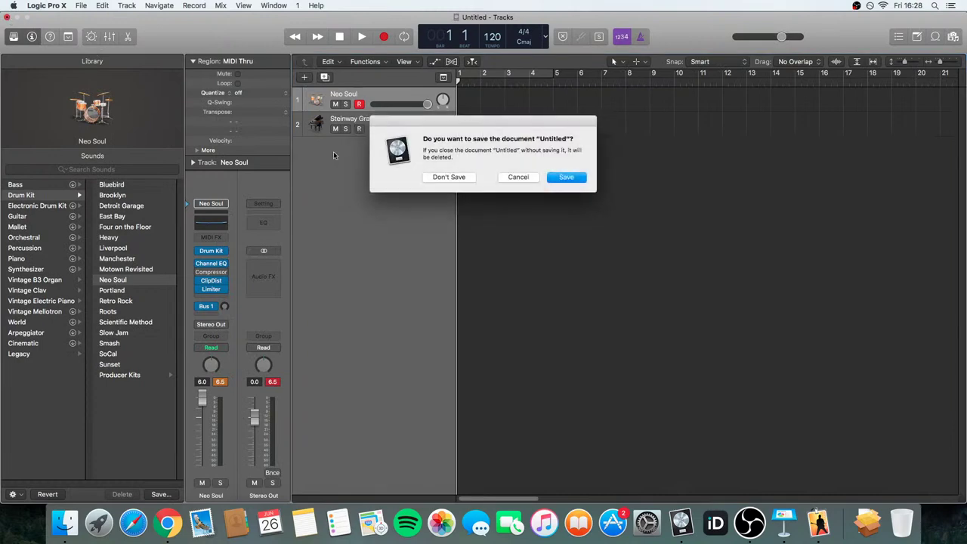
- Discard the untitled project without saving and start a new project with one software instrument track
click(450, 178)
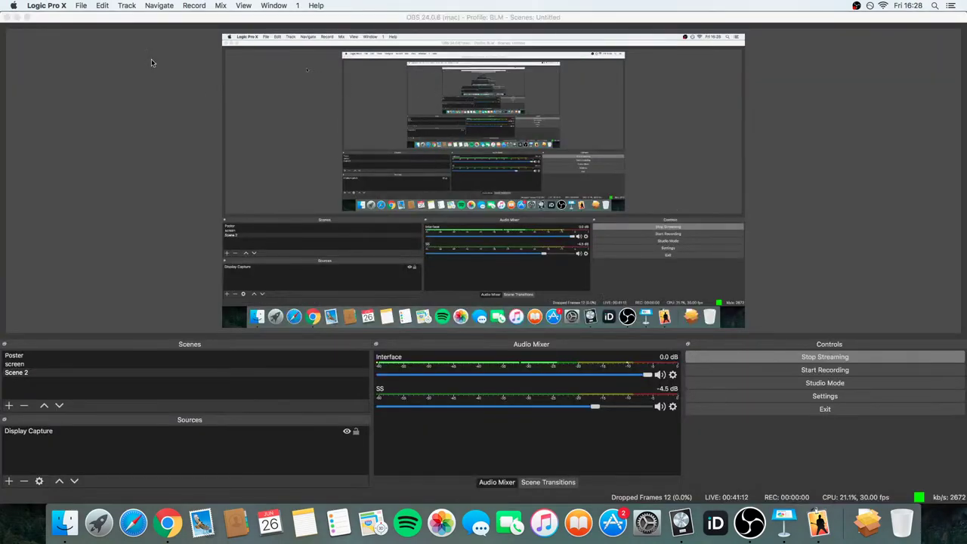
click(80, 6)
click(87, 16)
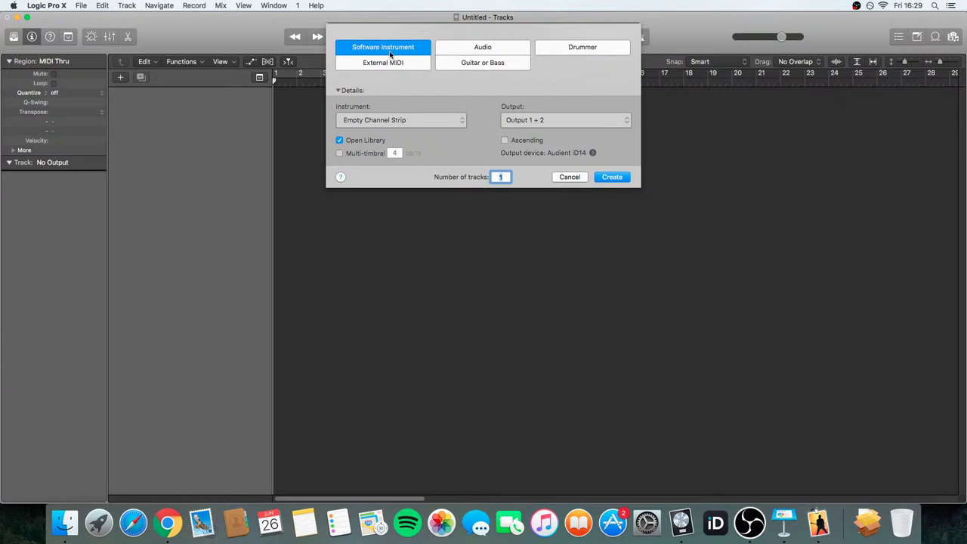
click(613, 176)
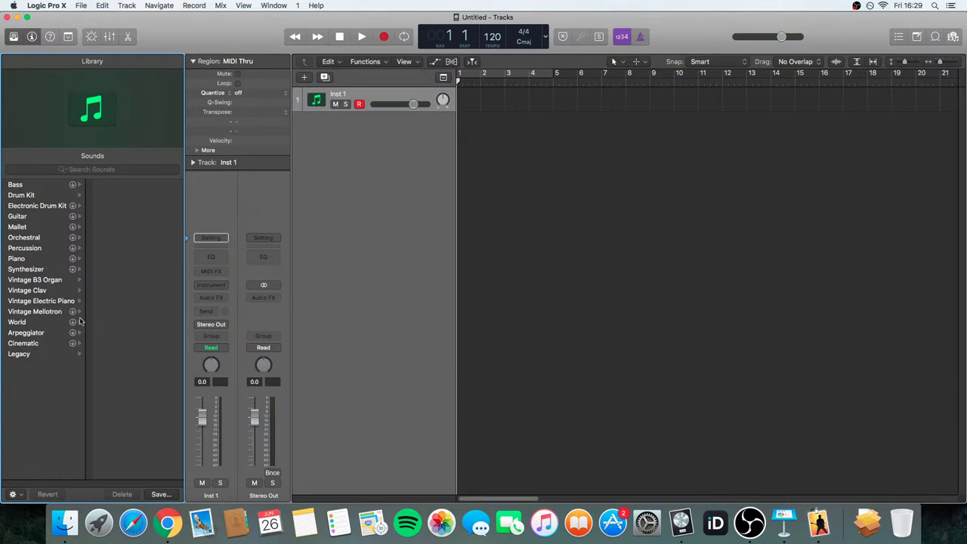
- Load the Neo Soul drum kit onto the new instrument track
click(34, 196)
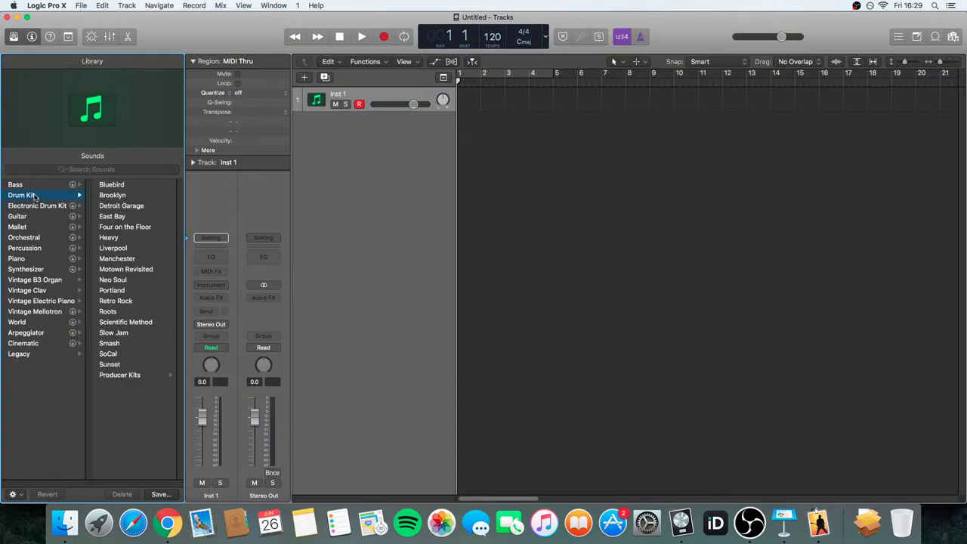
click(126, 281)
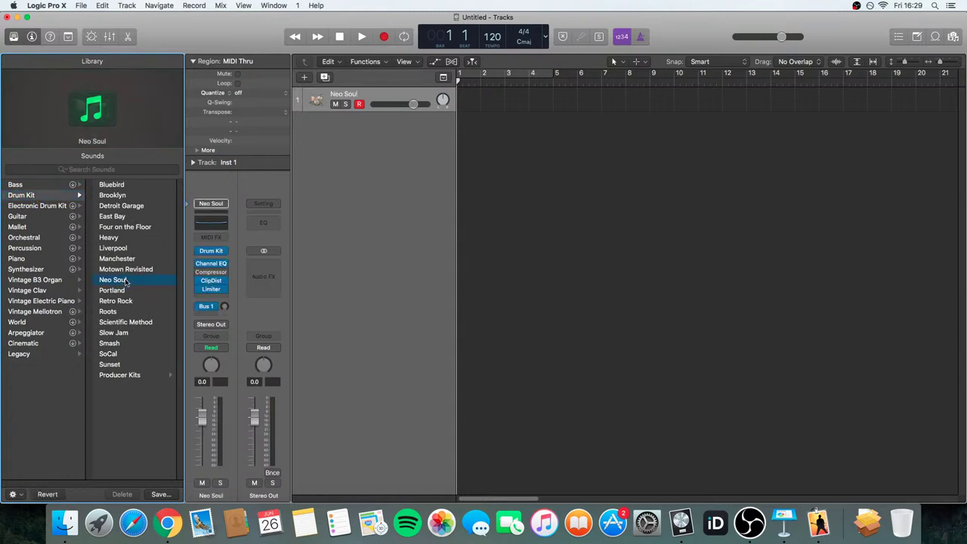
click(388, 97)
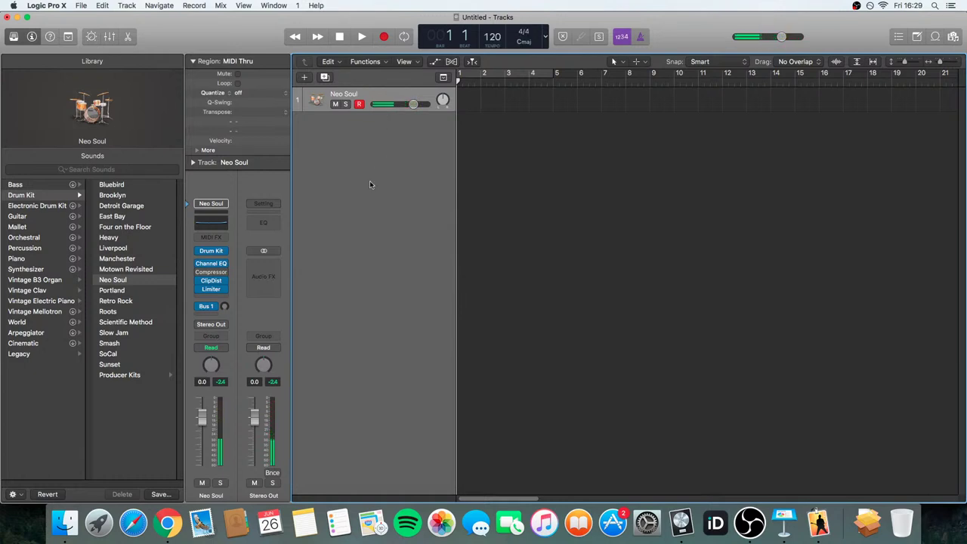
- Set the project tempo to 100 BPM
double_click(493, 37)
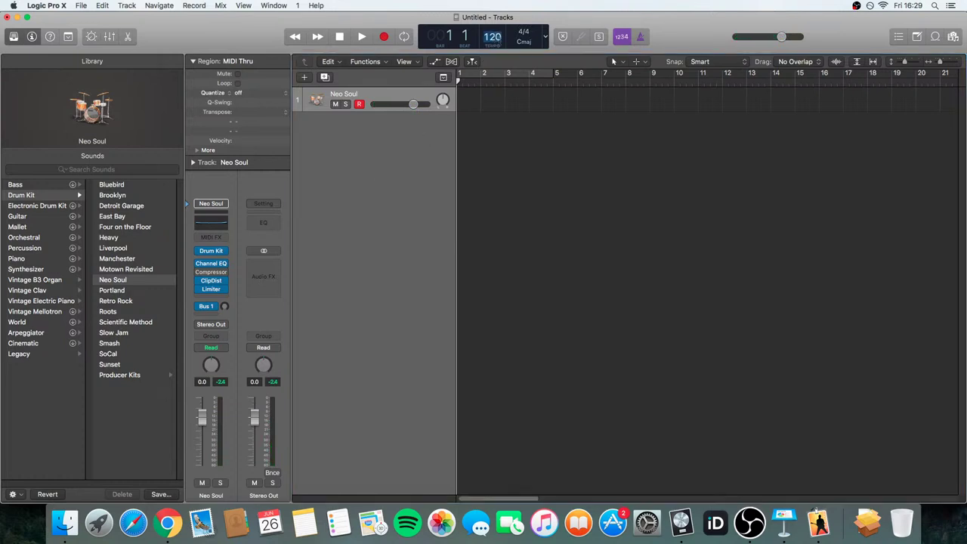
text(100)
click(469, 97)
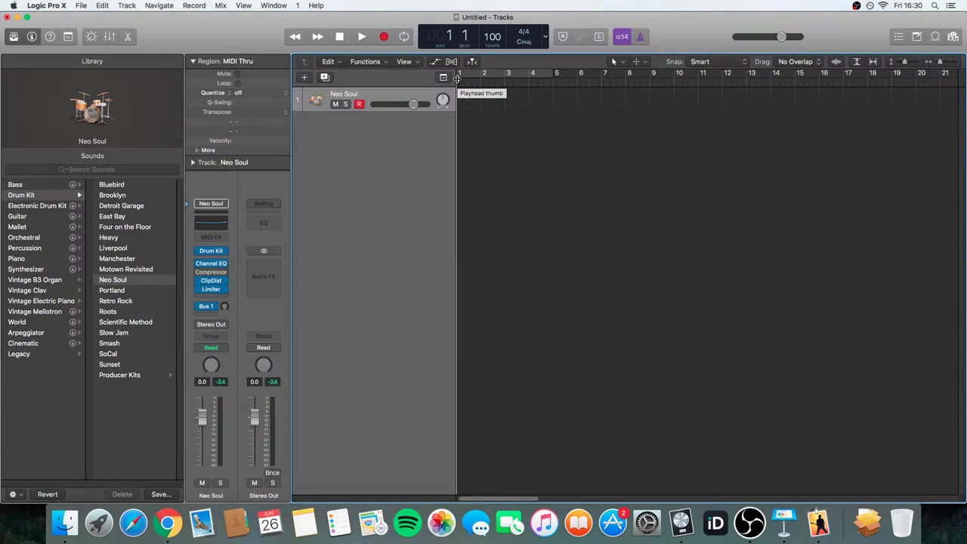
- Record a four-bar drum pattern on the Neo Soul track from bar 1 and play it back
key(r)
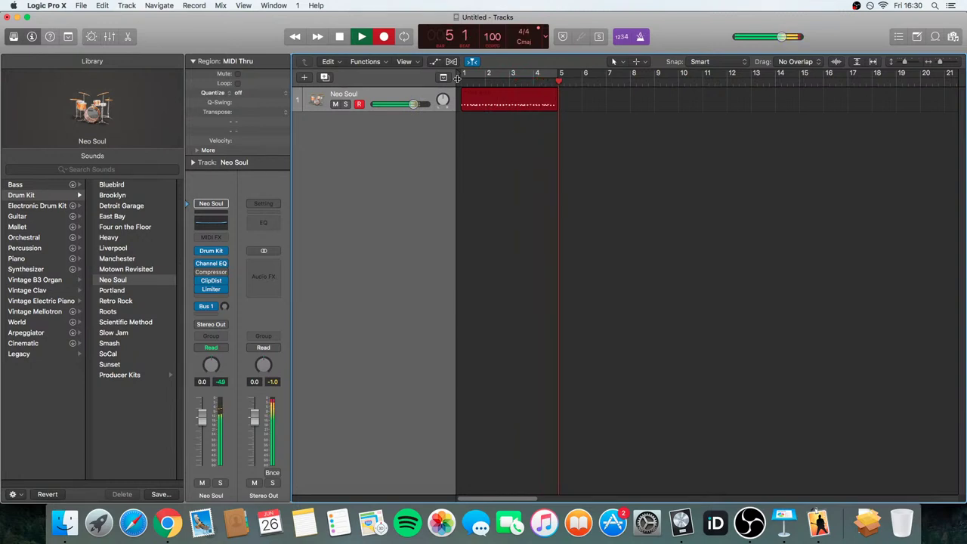
key(space)
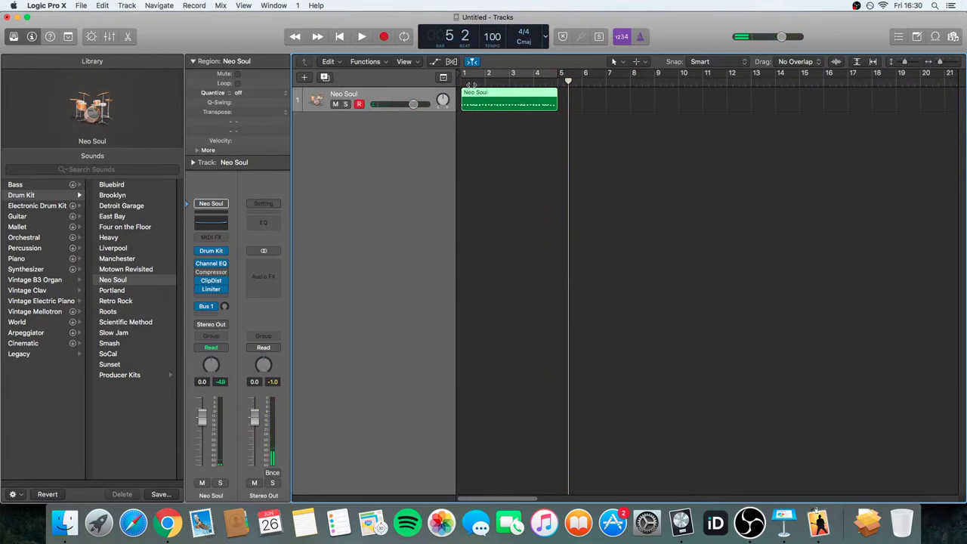
key(Return)
key(space)
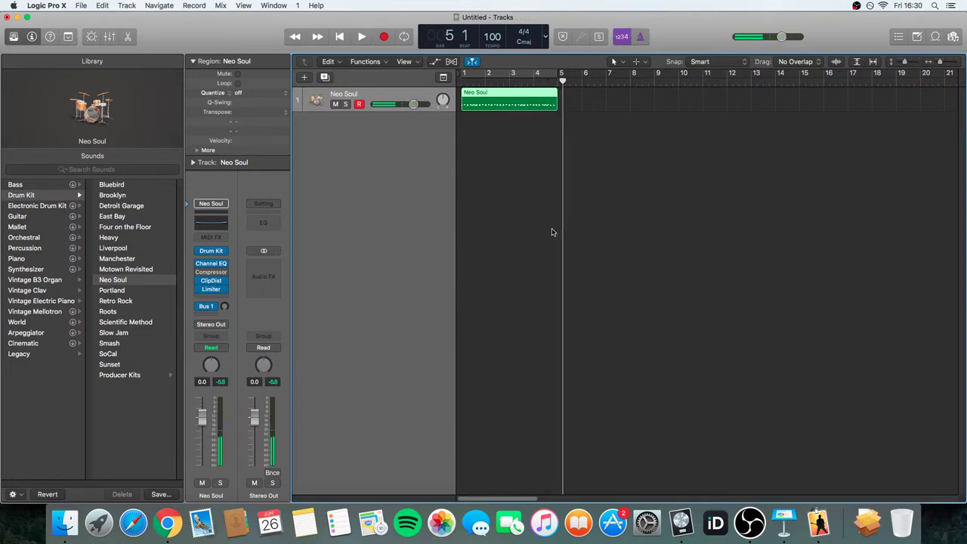
- Open the Neo Soul region in the Piano Roll and quantize all its notes to 1/16 Note
double_click(509, 97)
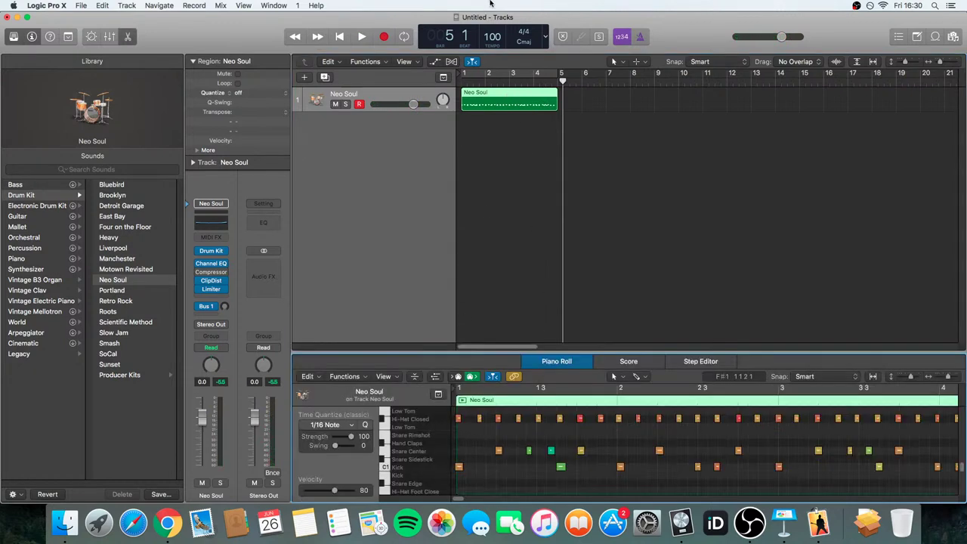
double_click(492, 97)
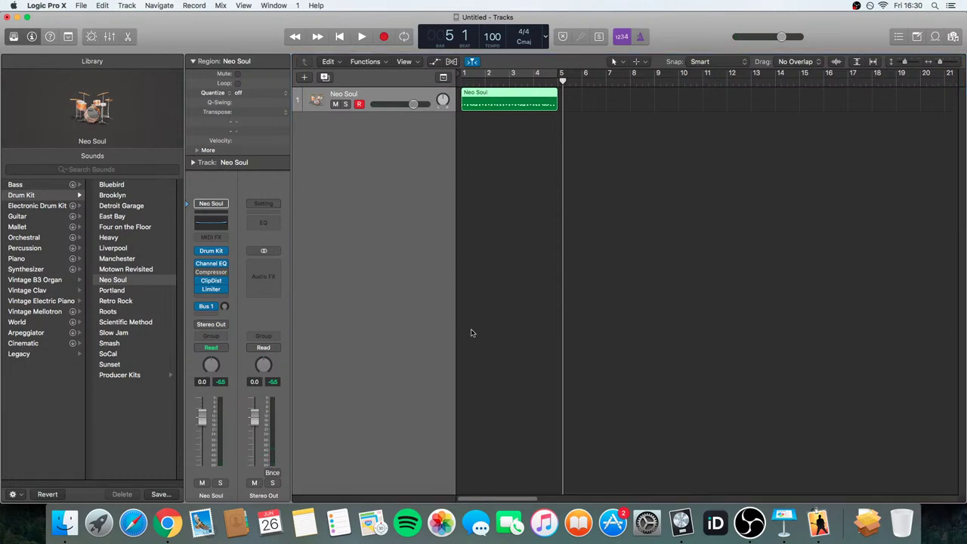
double_click(492, 97)
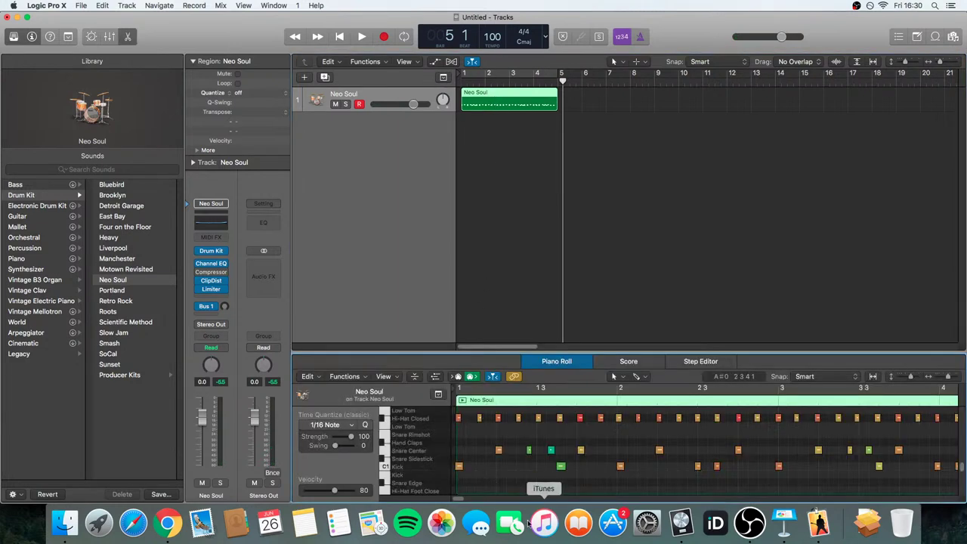
scroll(495, 449, left, 3)
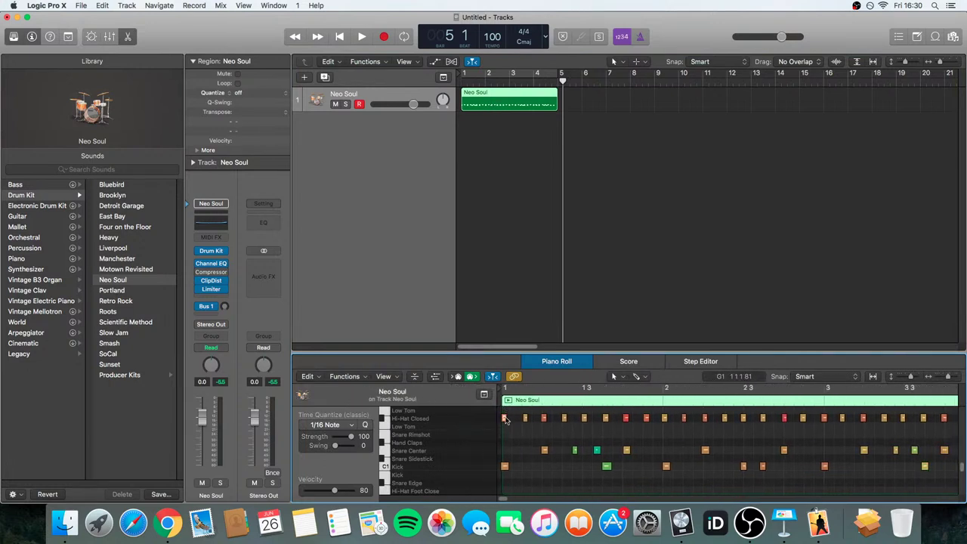
drag(498, 440, 961, 496)
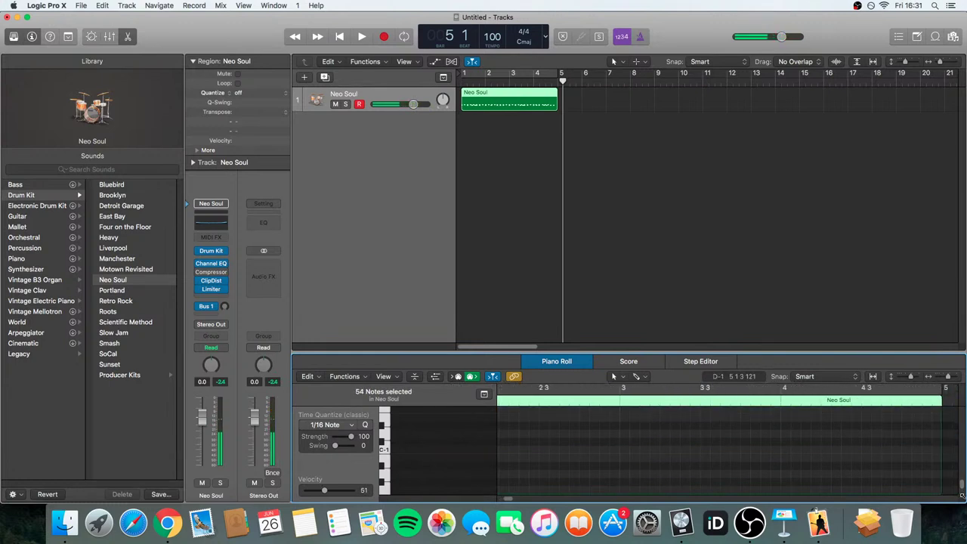
scroll(842, 469, up, 10)
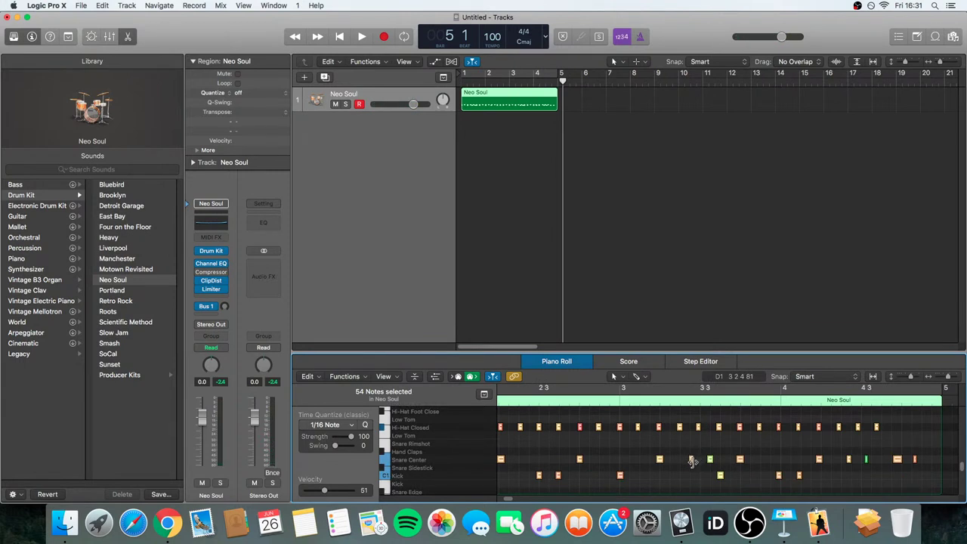
key(q)
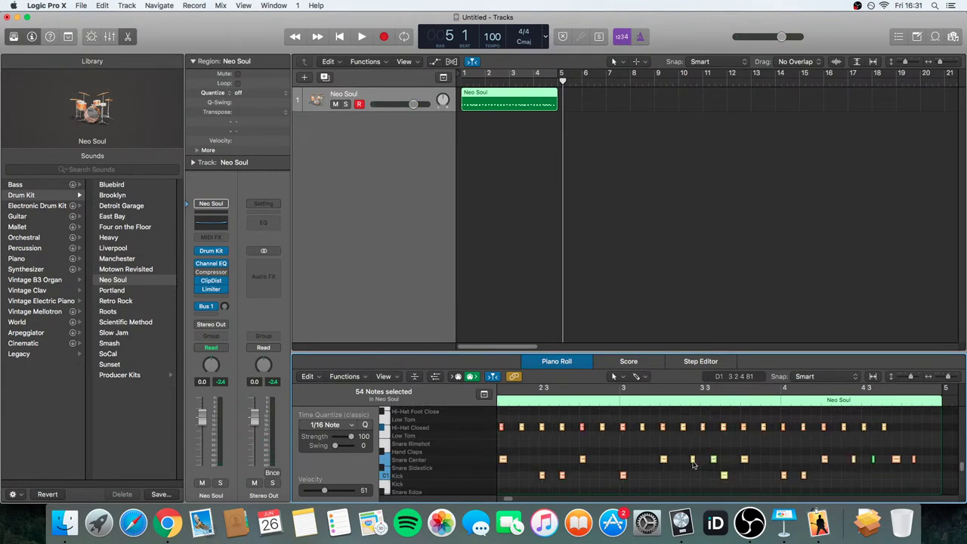
- Play the quantized drum region from the start to check its timing
mouse_move(693, 463)
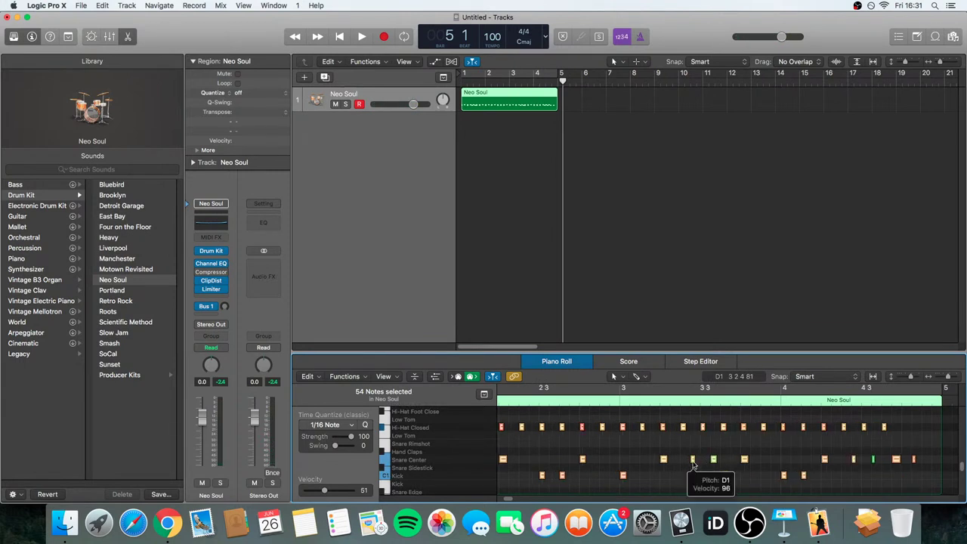
key(Return)
key(space)
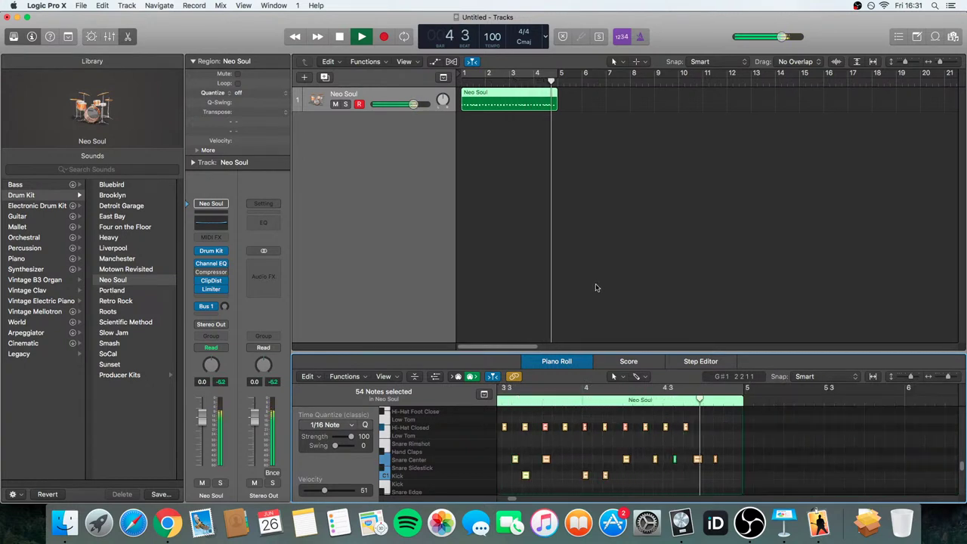
key(space)
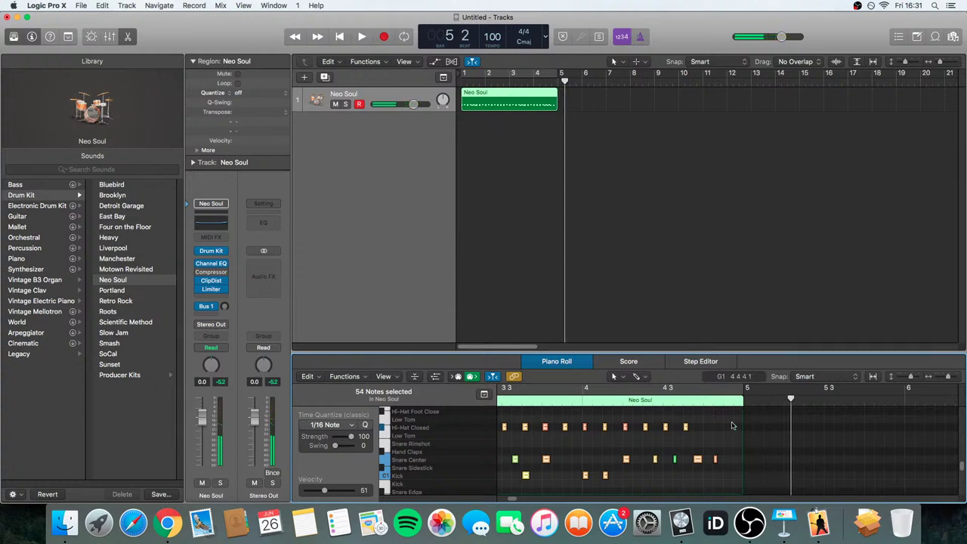
- Move the snare note at 4 3 4 down to the Kick and add two Hi-Hat Closed notes at the end of bar 4
click(715, 458)
drag(697, 458, 697, 474)
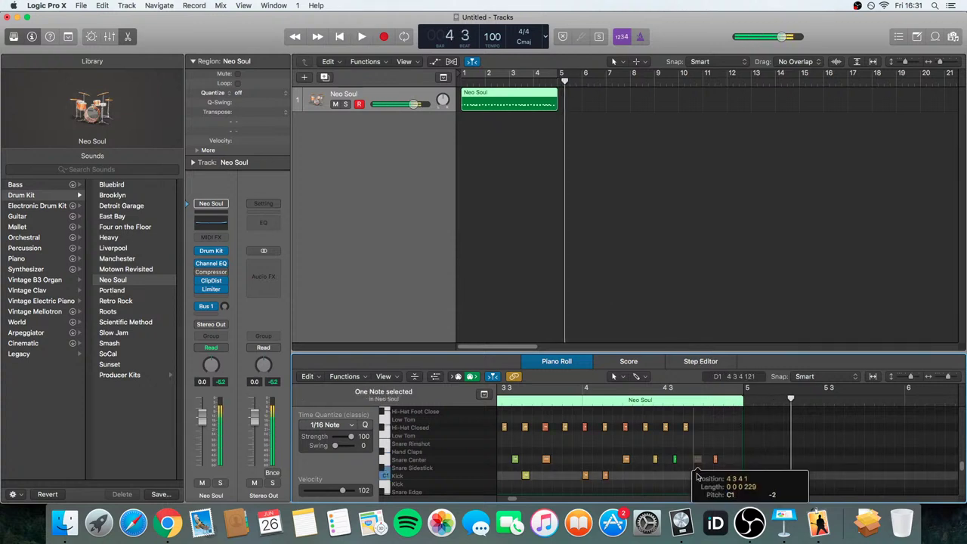
key(space)
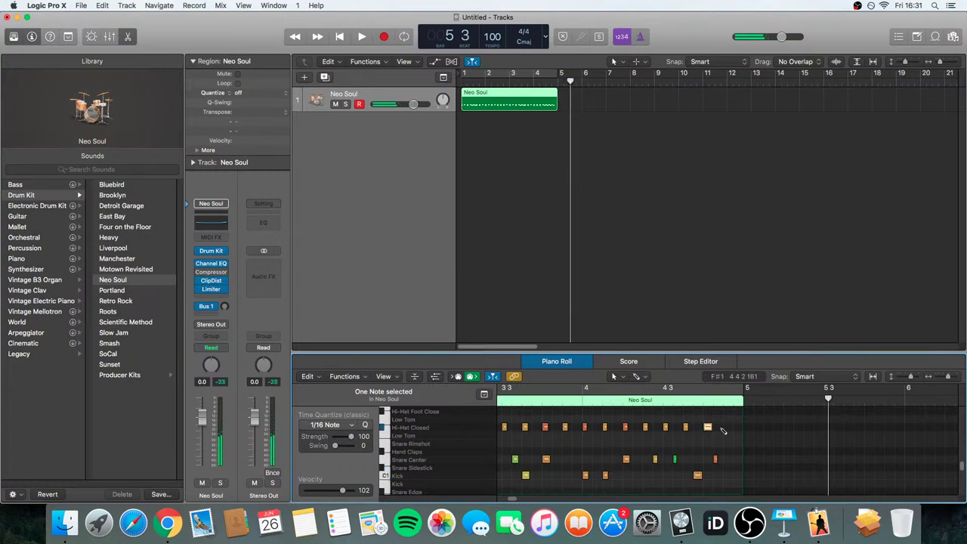
click(727, 427)
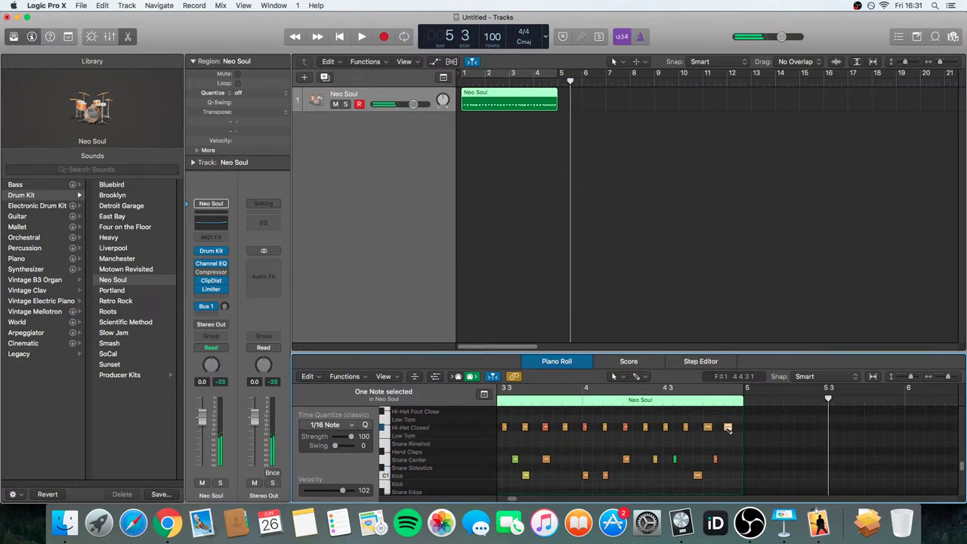
key(t)
- Turn on cycle mode over the four-bar drum region and play the loop
click(500, 129)
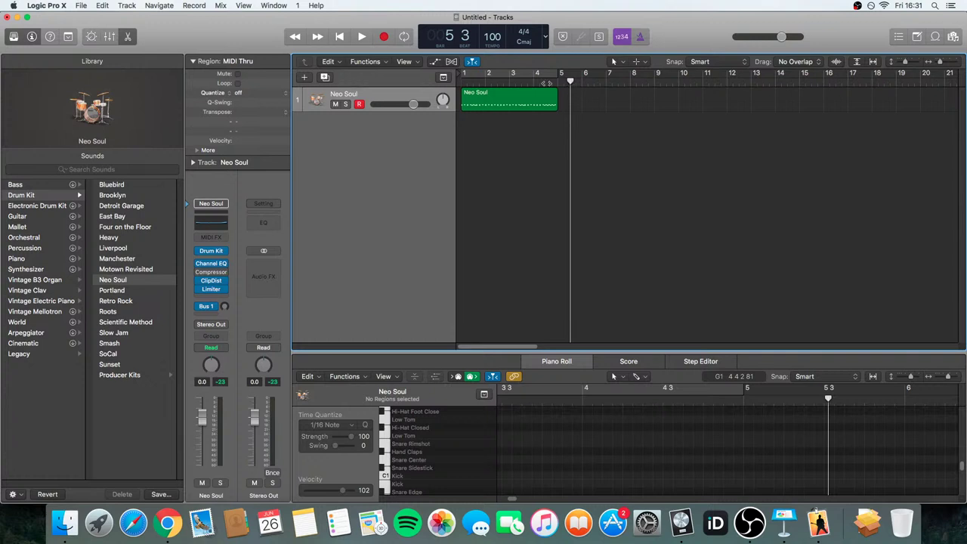
click(481, 99)
key(c)
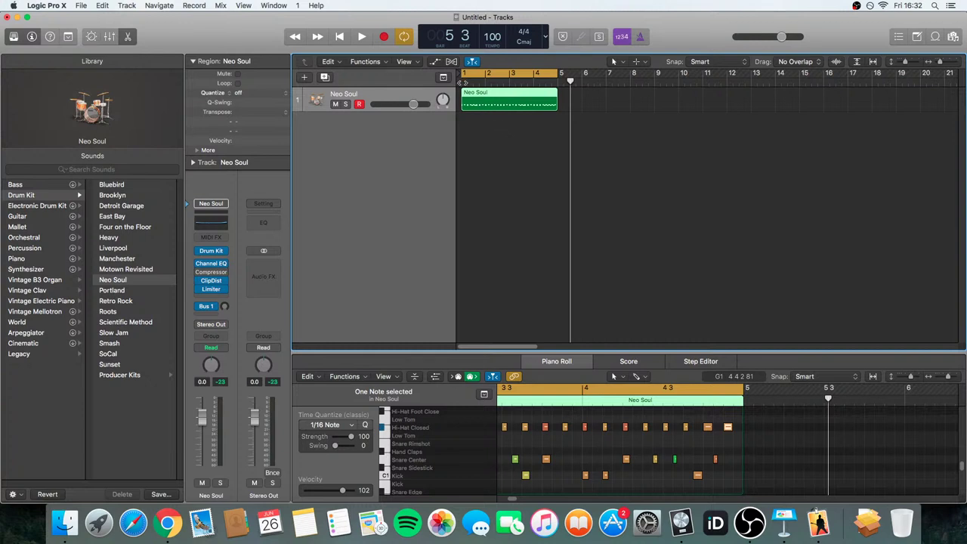
key(space)
key(space)
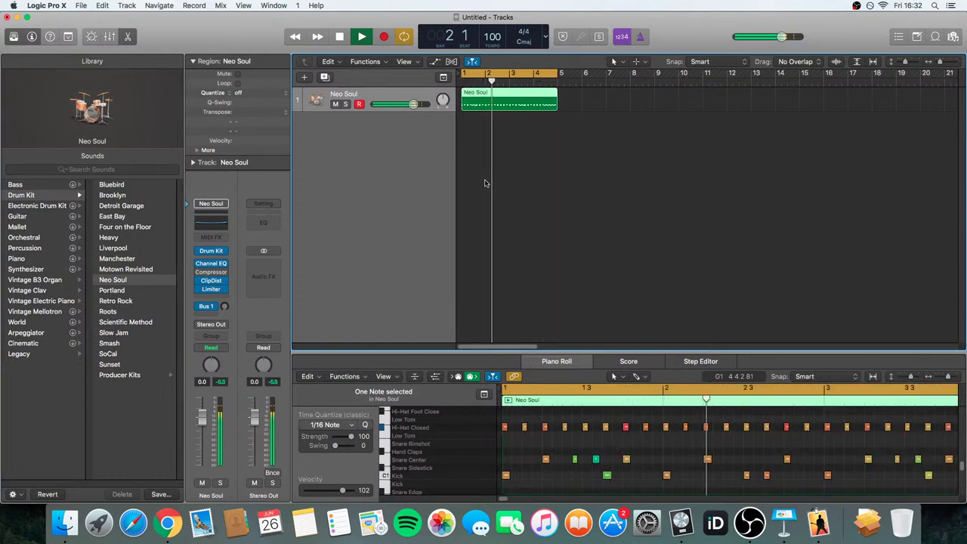
key(space)
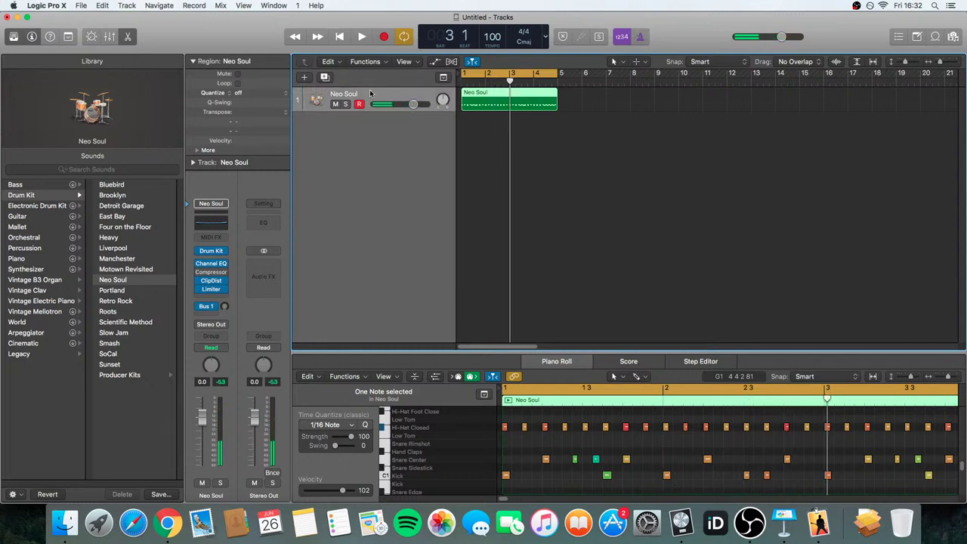
- Add a second software instrument track and load the Fingerstyle Bass sound onto it
click(304, 79)
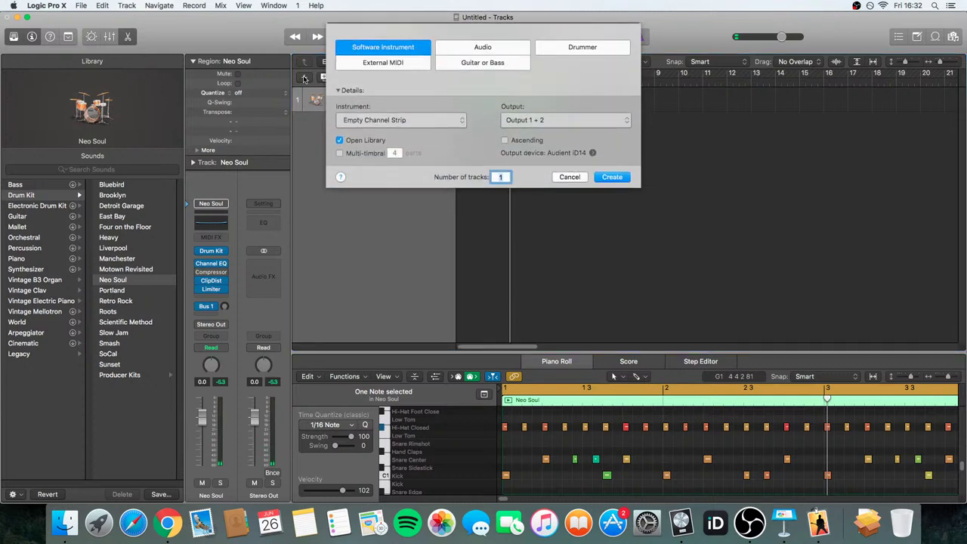
click(570, 177)
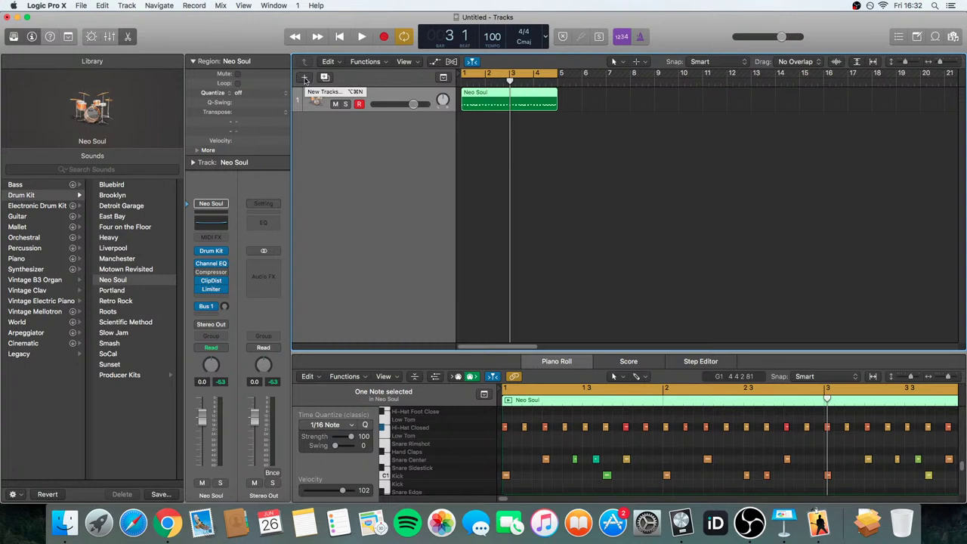
click(304, 79)
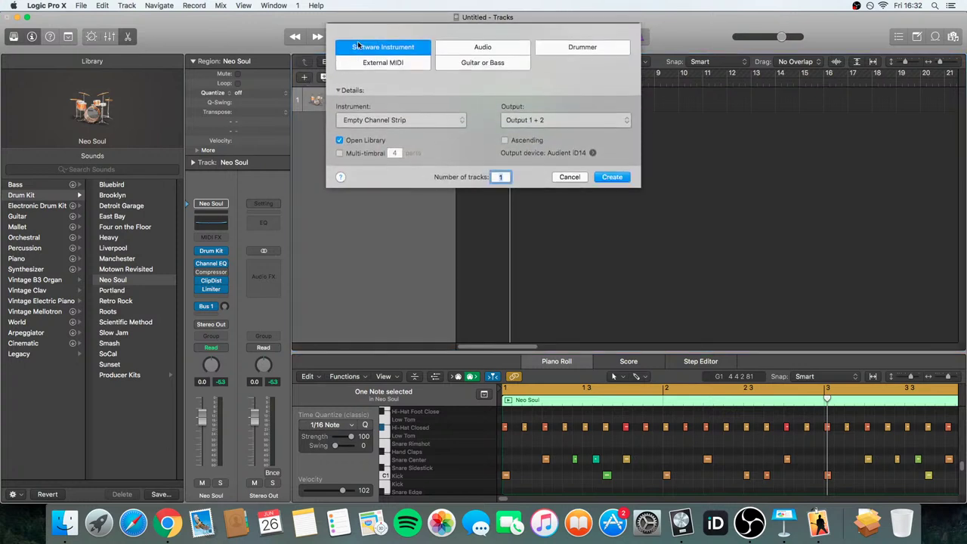
click(361, 51)
click(610, 177)
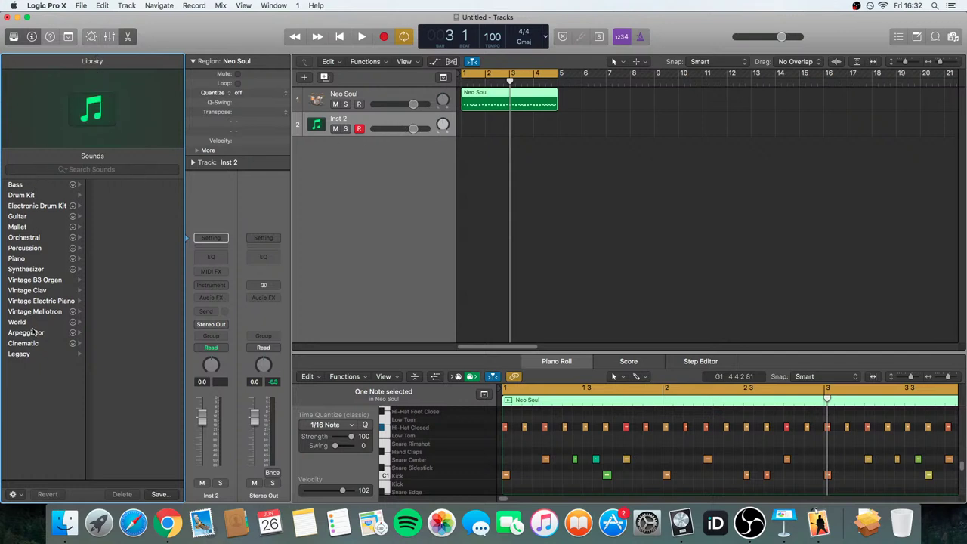
click(15, 185)
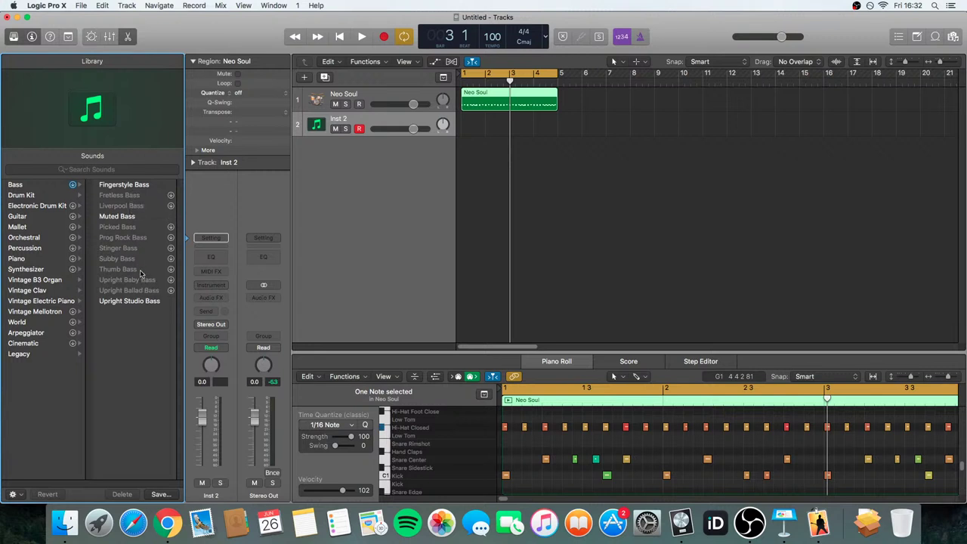
click(120, 186)
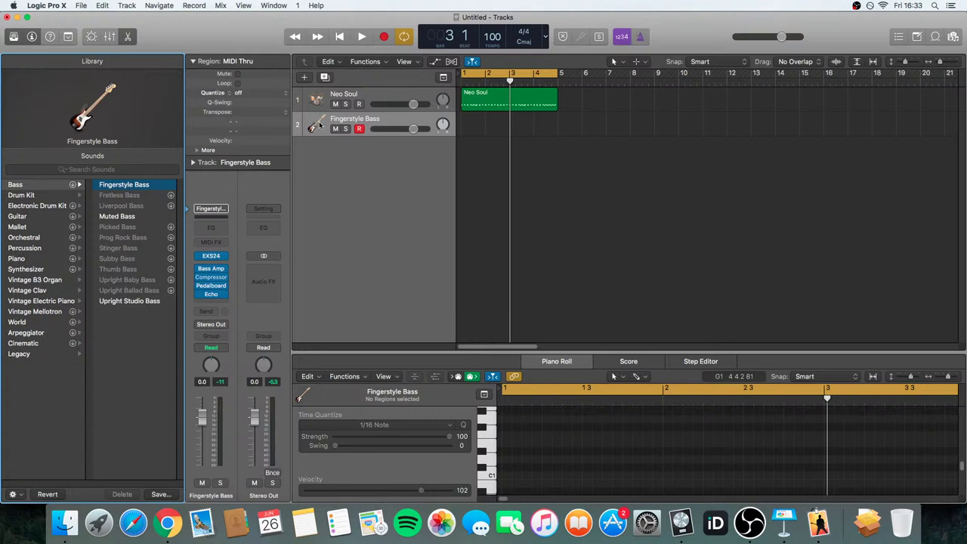
- Add a third software instrument track and load the Vintage Electric Piano sound Classic Electric Piano onto it
click(304, 77)
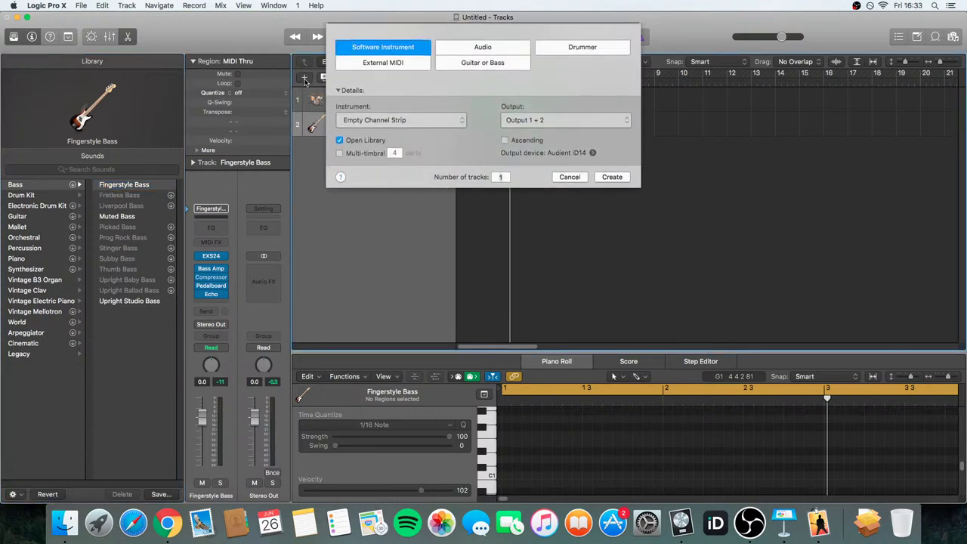
click(609, 177)
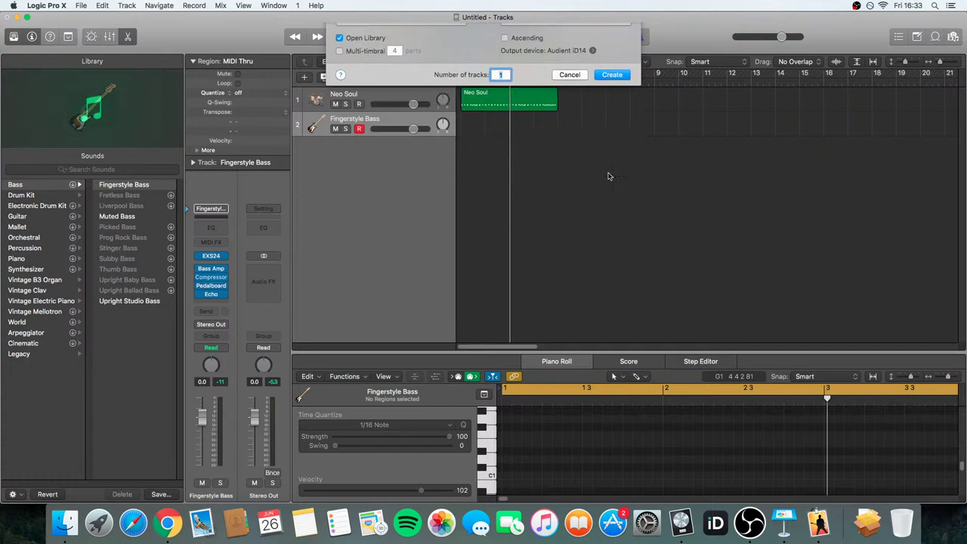
click(43, 301)
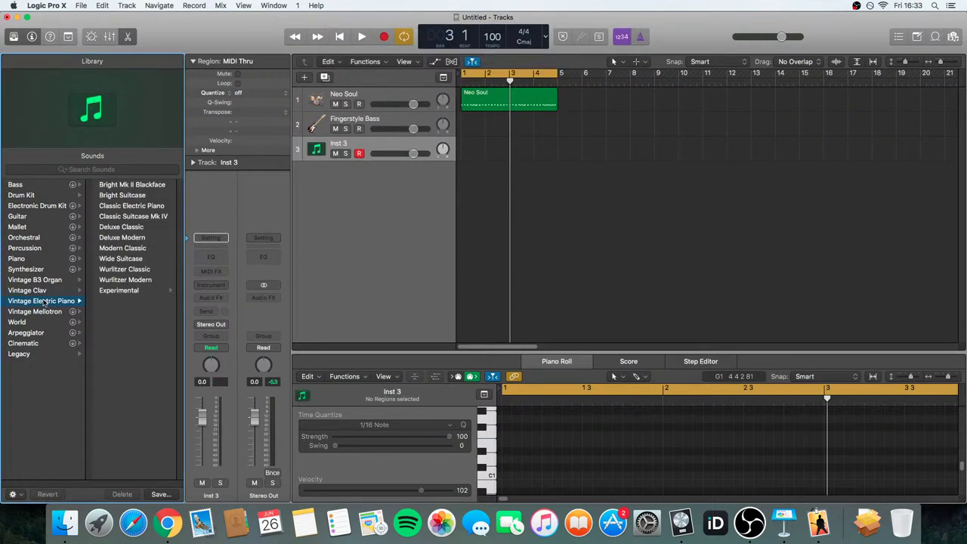
click(136, 207)
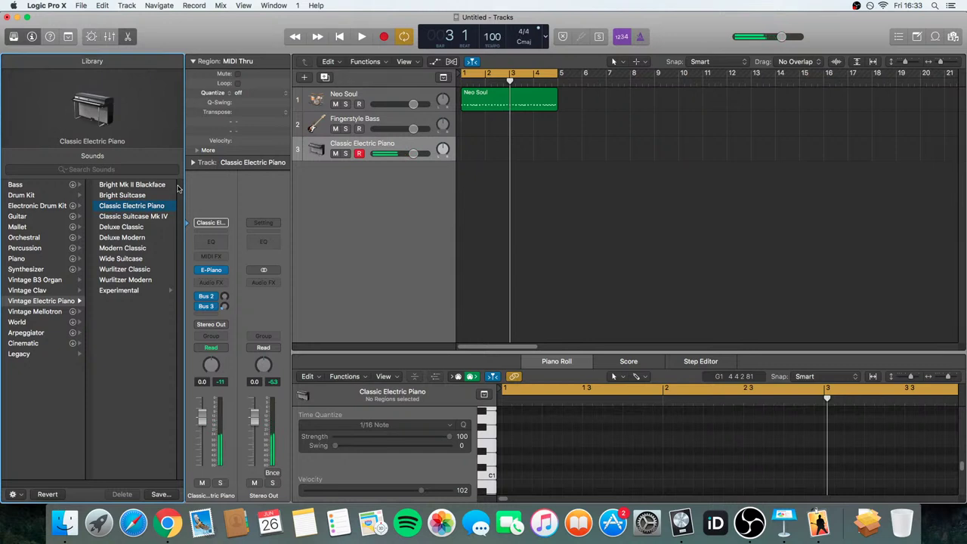
- Record a four-bar chord part on the Classic Electric Piano track, starting at bar 1
click(460, 81)
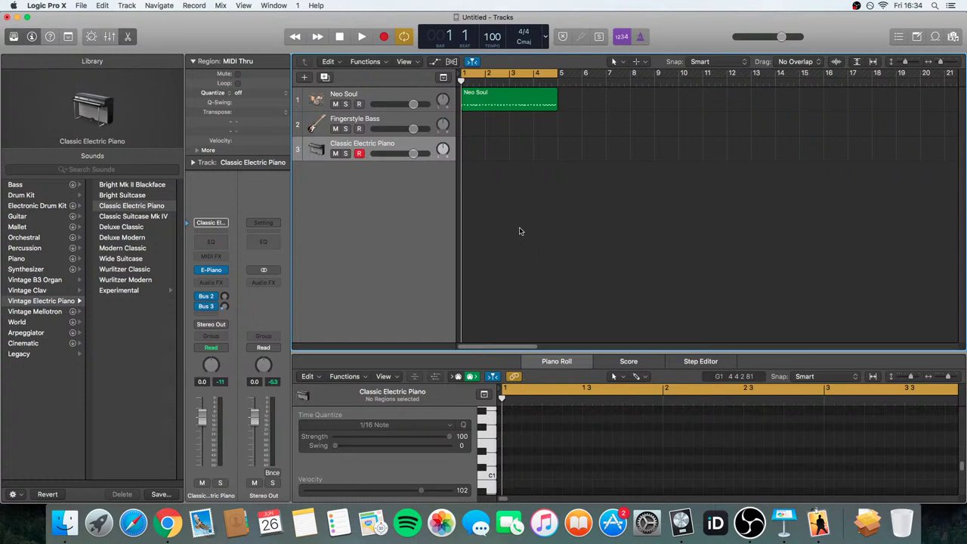
key(r)
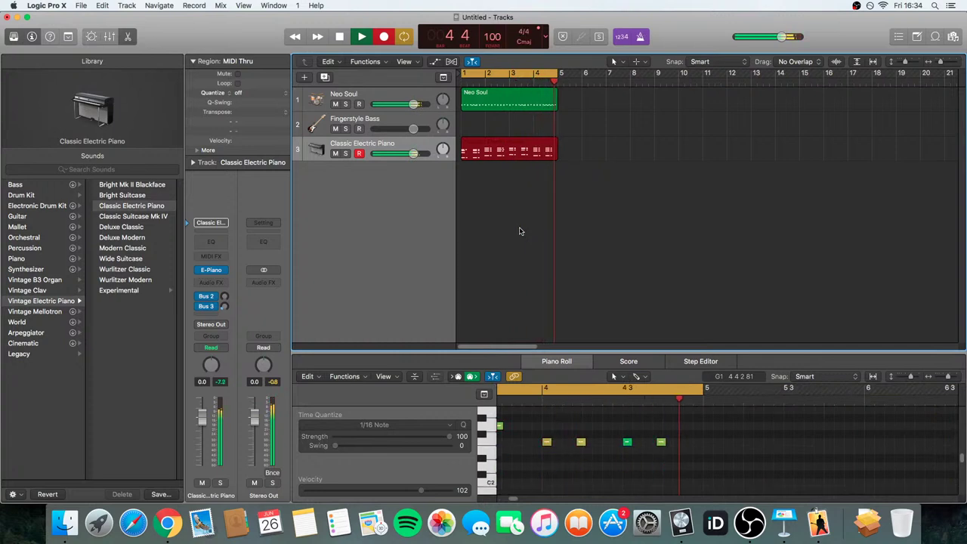
key(space)
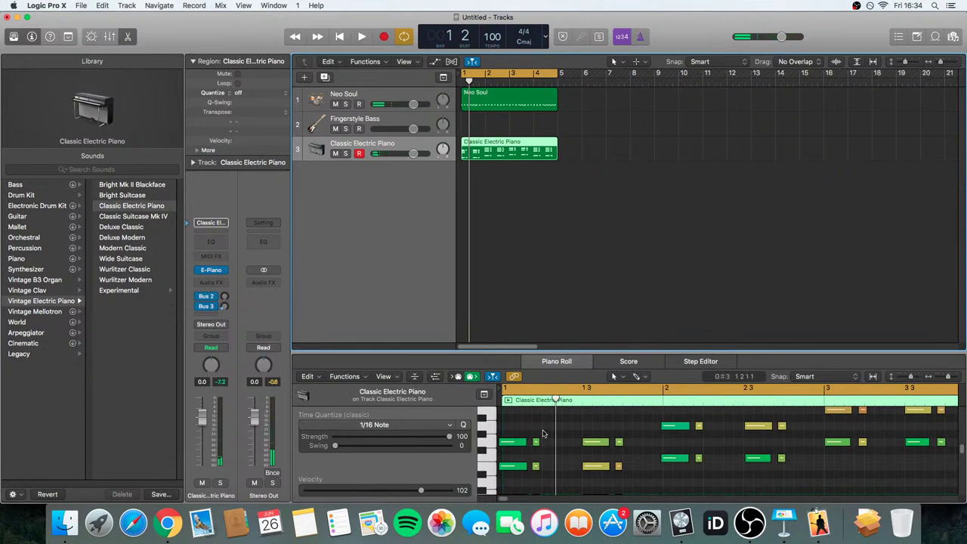
- Quantize all the notes of the Classic Electric Piano region to 1/16 Note and play the loop
key(super+a)
key(q)
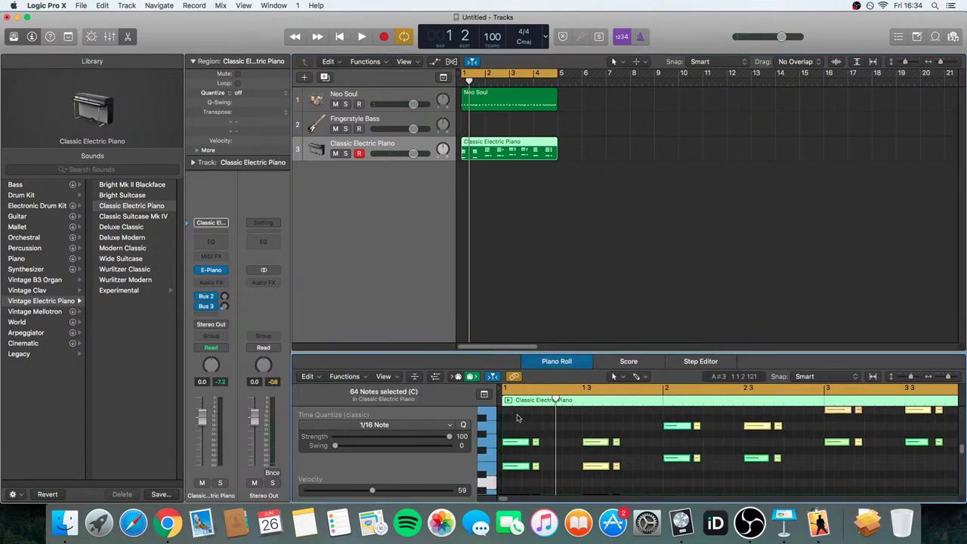
scroll(680, 438, right, 3)
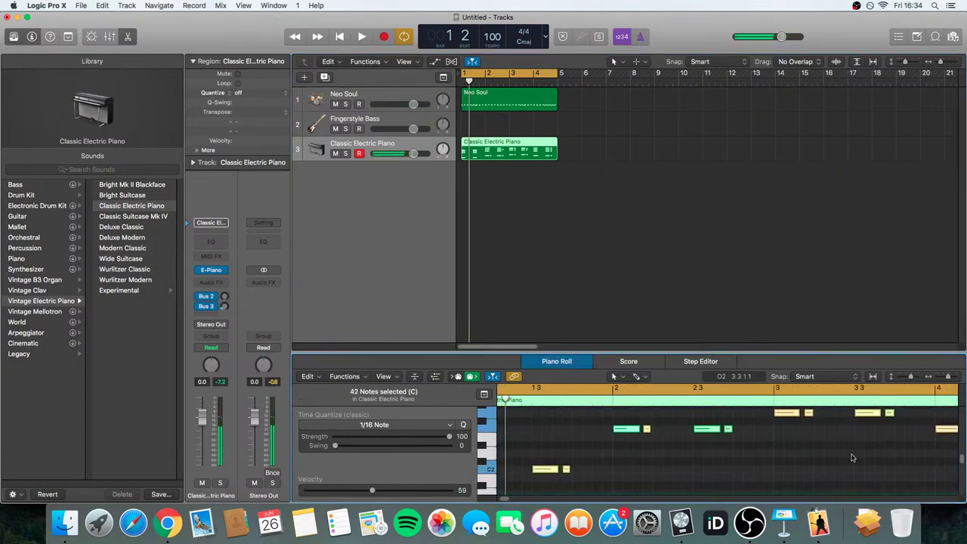
click(826, 454)
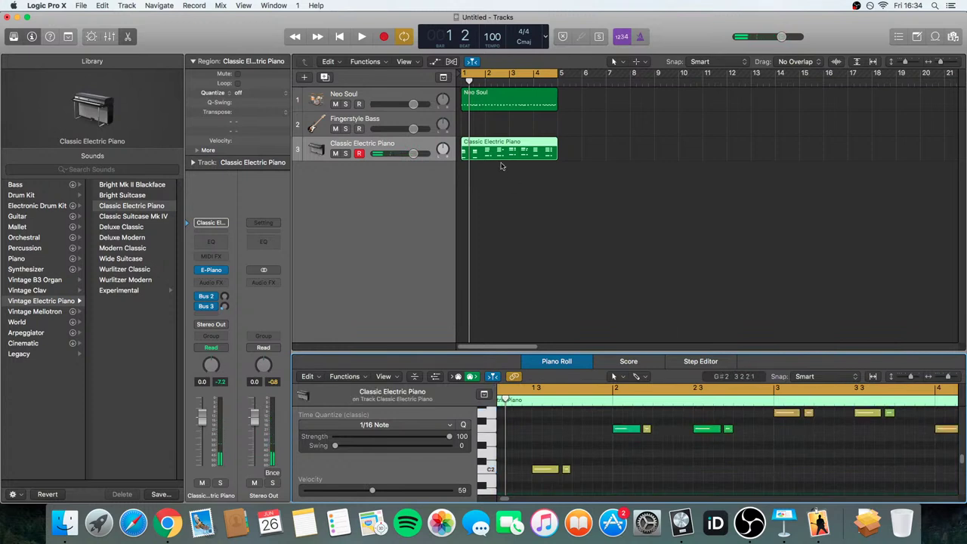
key(space)
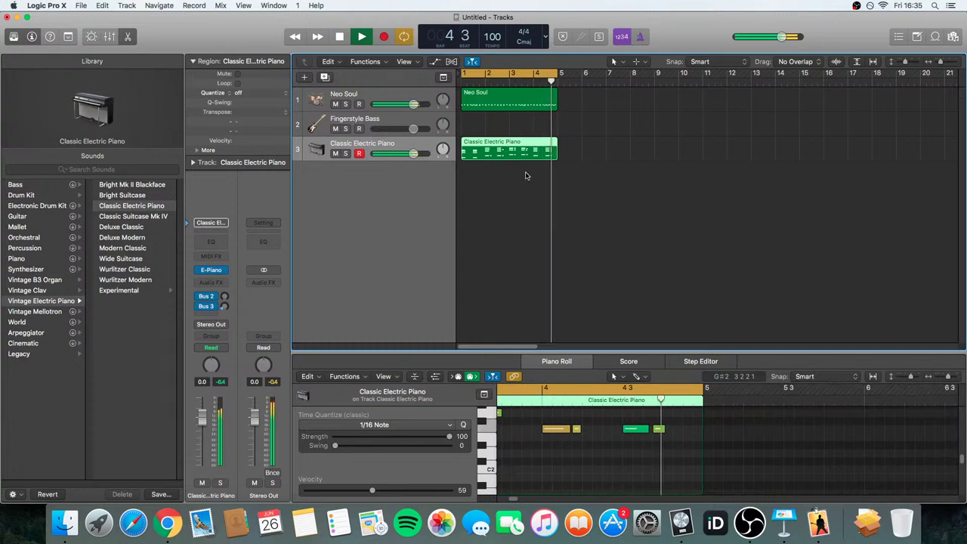
key(space)
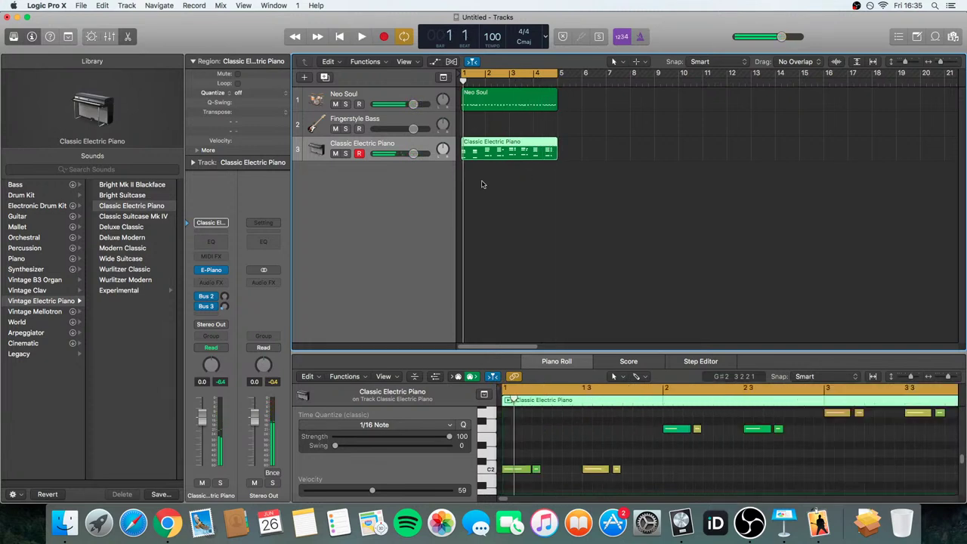
- Record a four-bar bass line on the Fingerstyle Bass track over the drums and electric piano
click(375, 120)
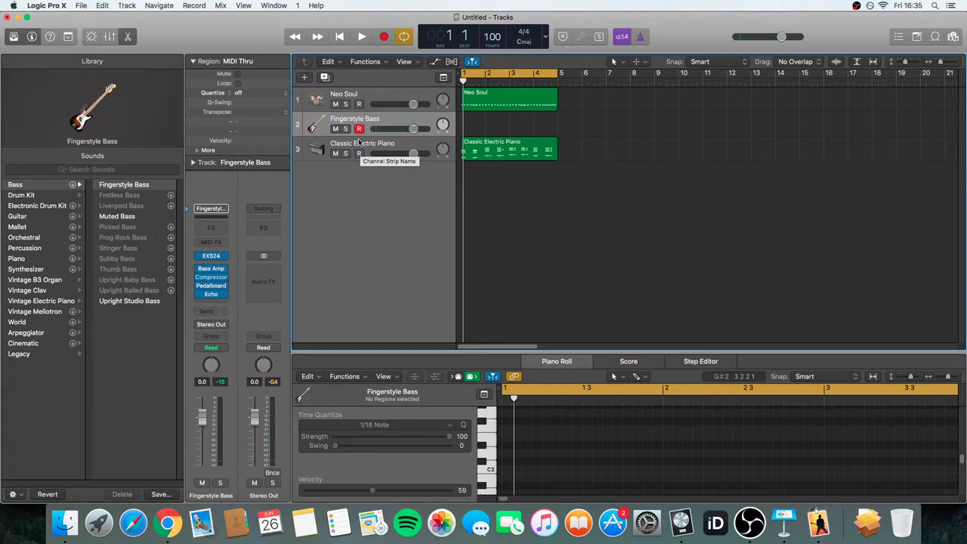
key(space)
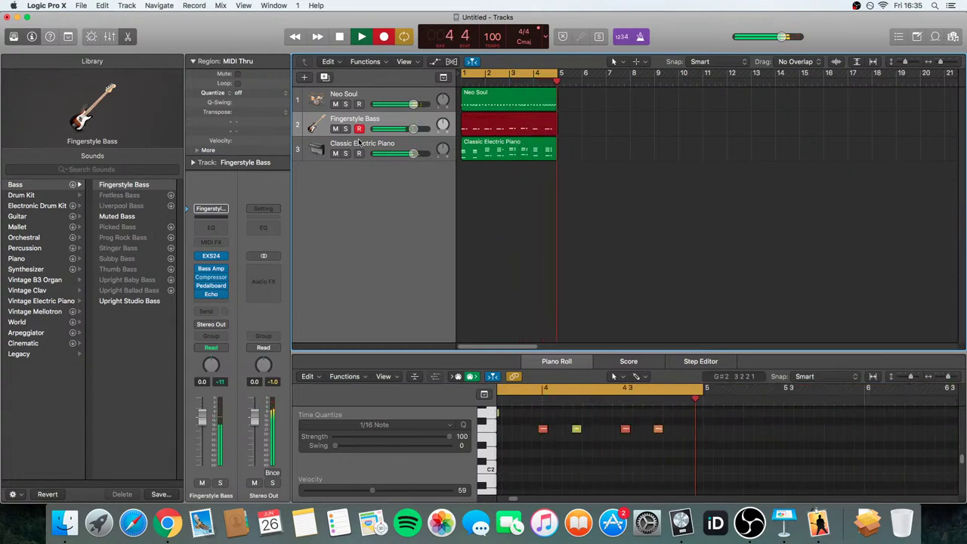
key(space)
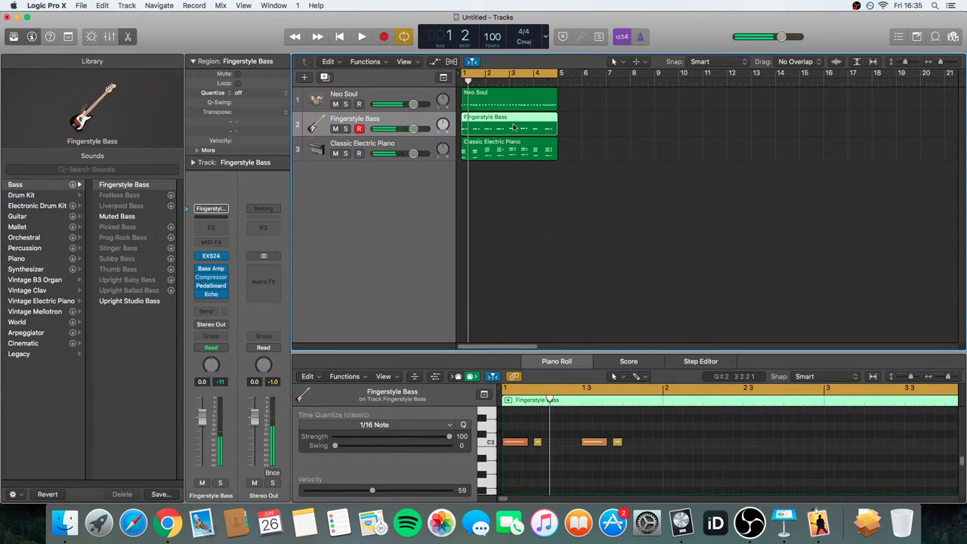
- Quantize all the notes of the Fingerstyle Bass region to 1/16 Note and play the loop from bar 1
click(528, 478)
key(super+a)
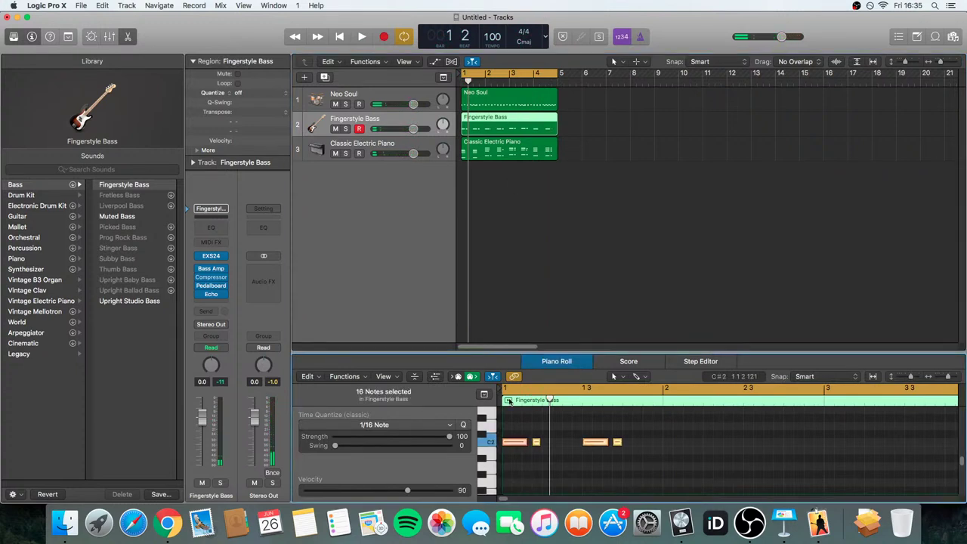
click(462, 81)
key(space)
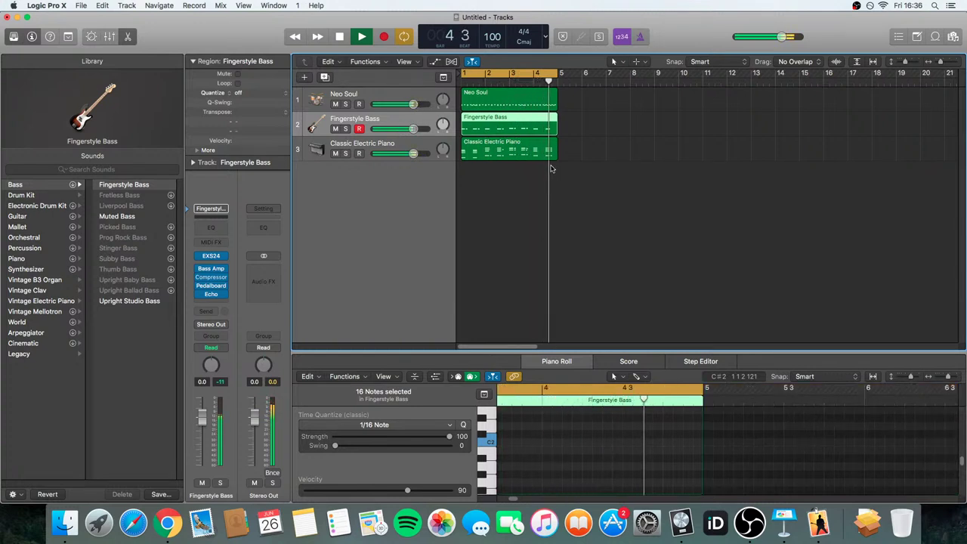
key(space)
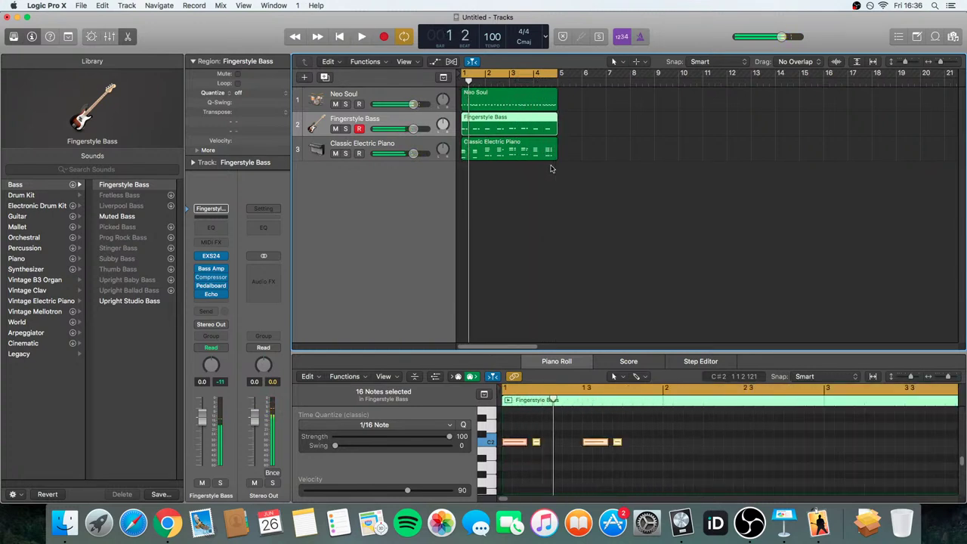
click(496, 181)
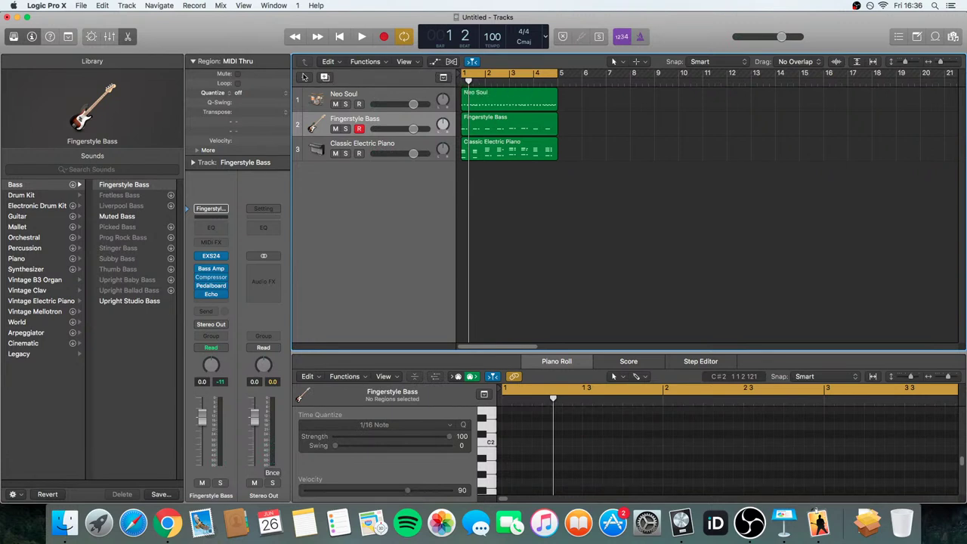
- Add another software instrument track and load the Glass Bells sound from the Synthesizer Bell category
click(304, 77)
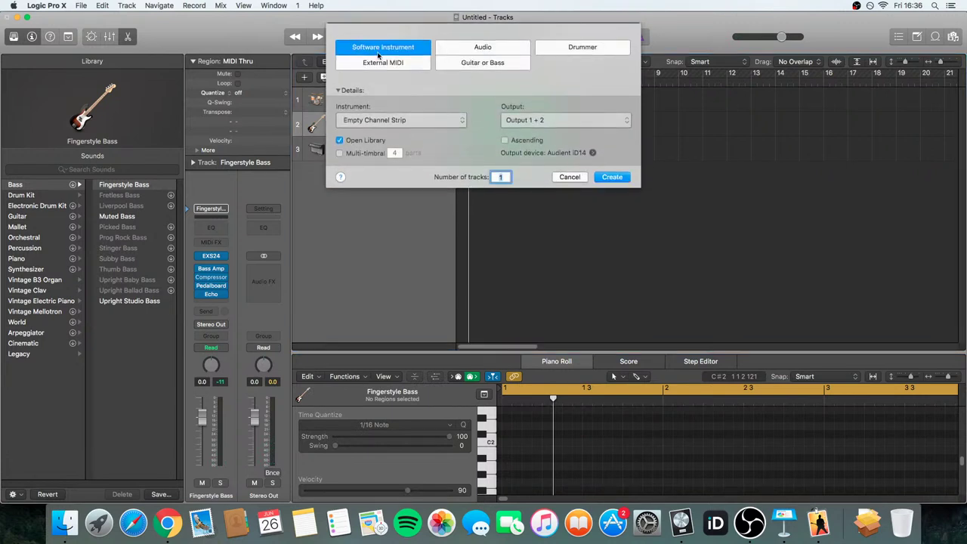
click(612, 177)
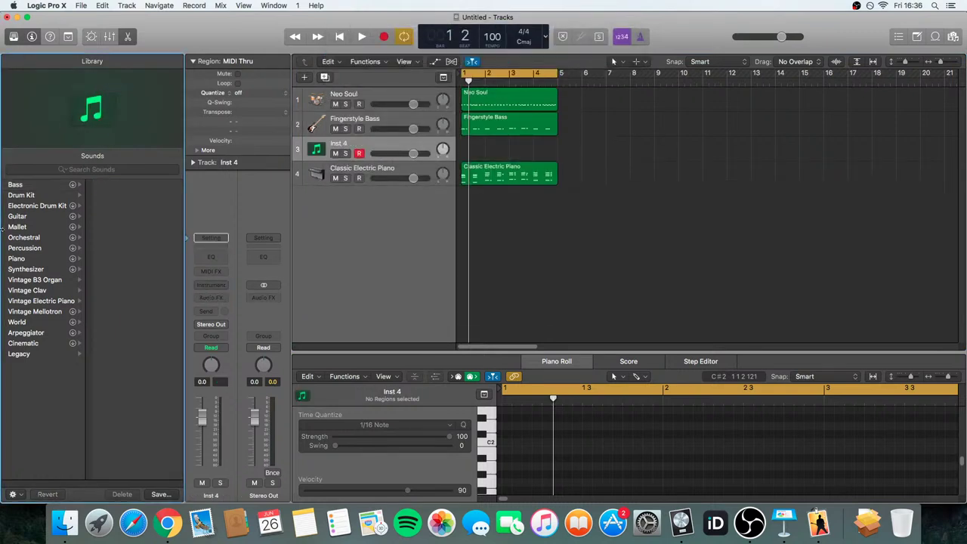
click(33, 270)
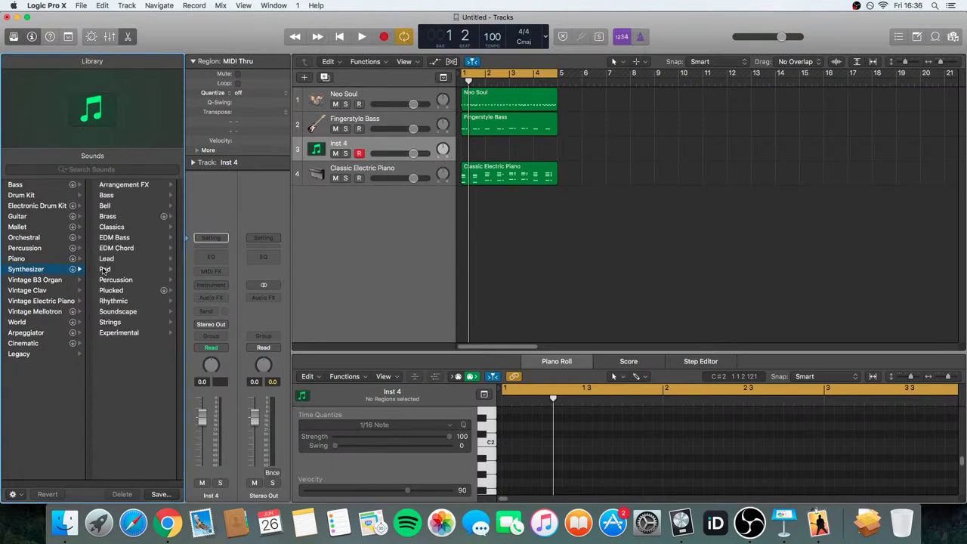
click(108, 206)
click(131, 210)
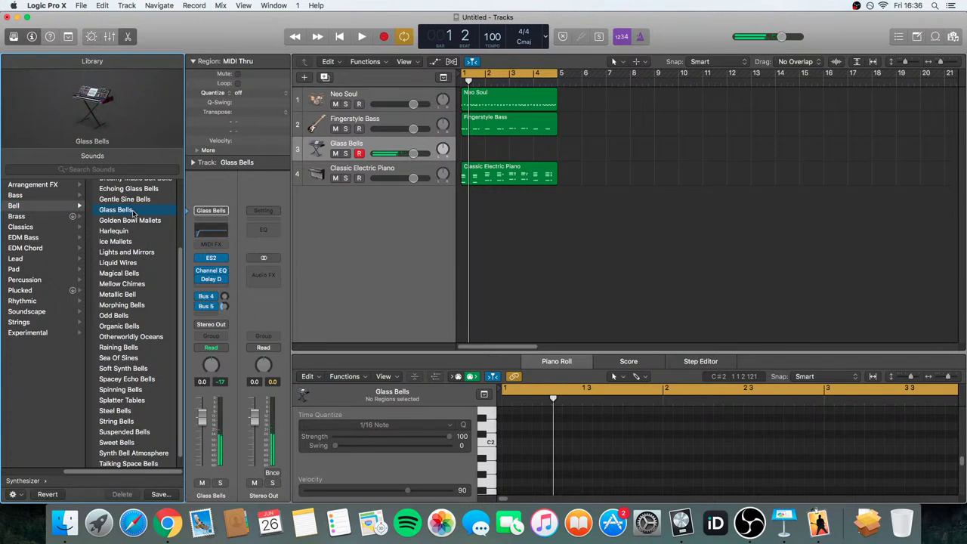
- Audition the Bell sounds that follow Glass Bells one by one and settle on Liquid Wires
key(Down)
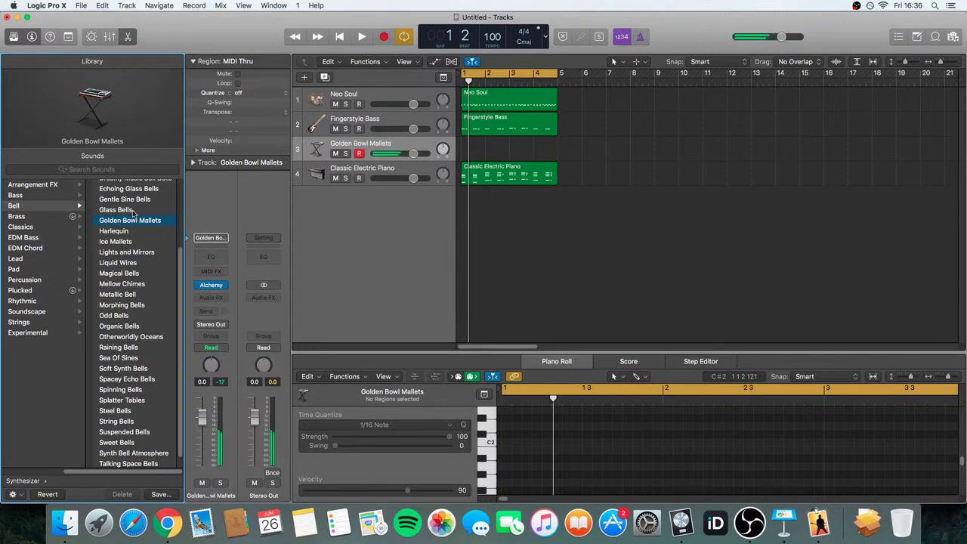
key(Down)
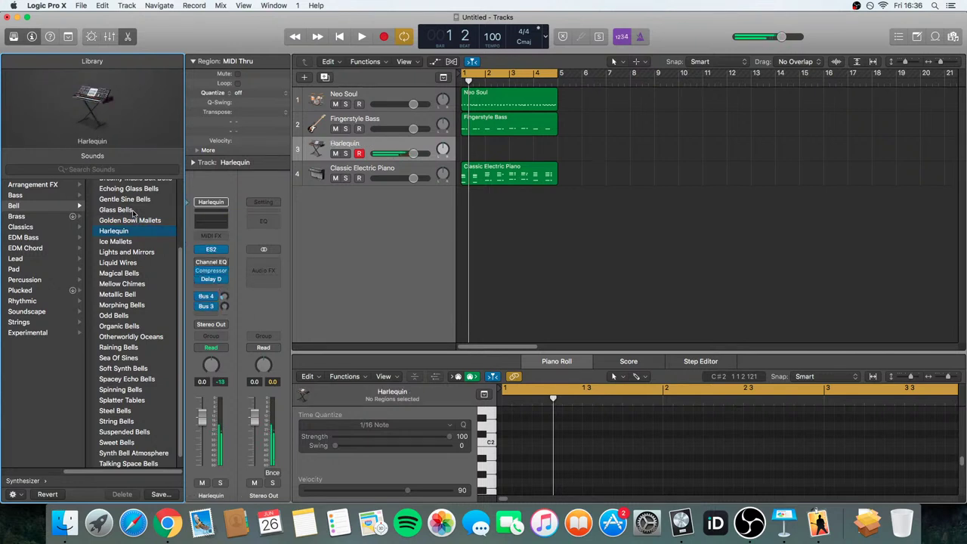
key(Down)
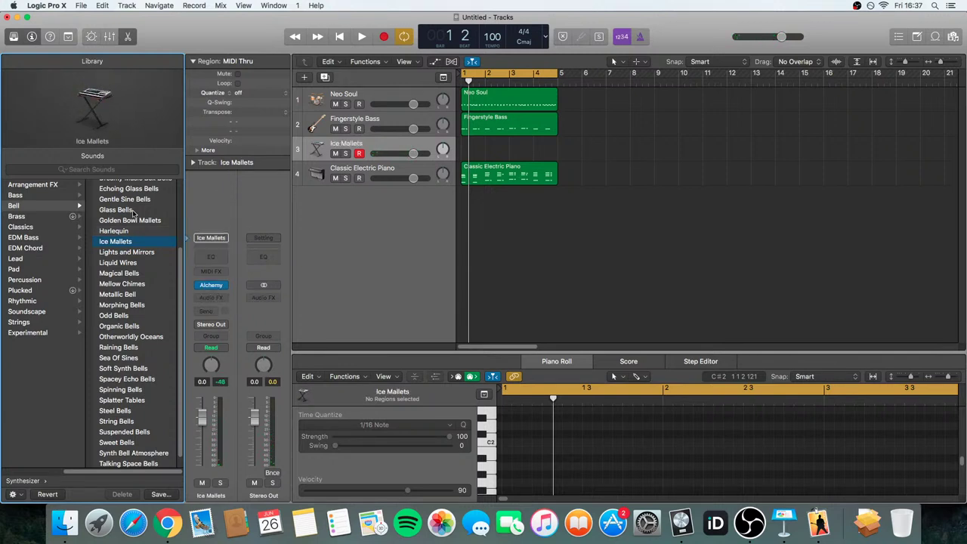
key(Down)
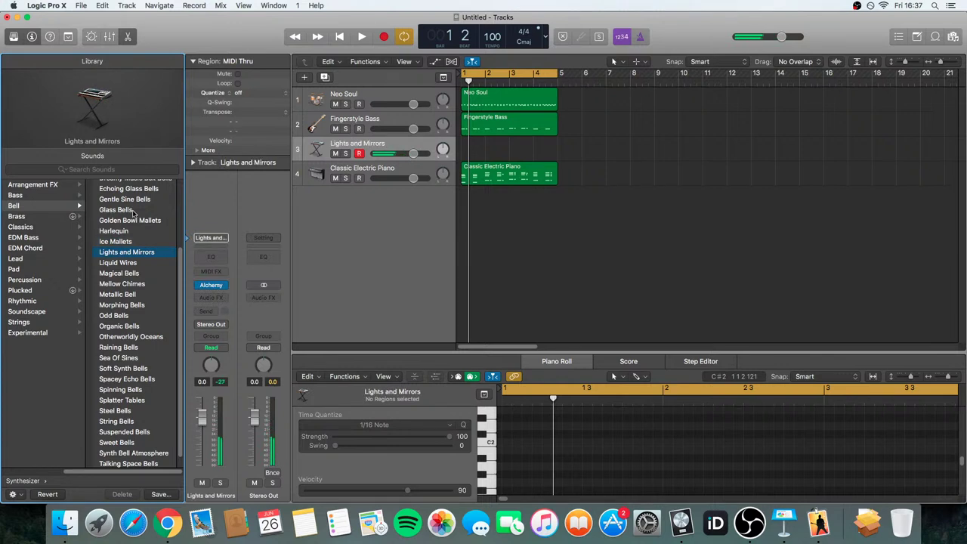
key(Down)
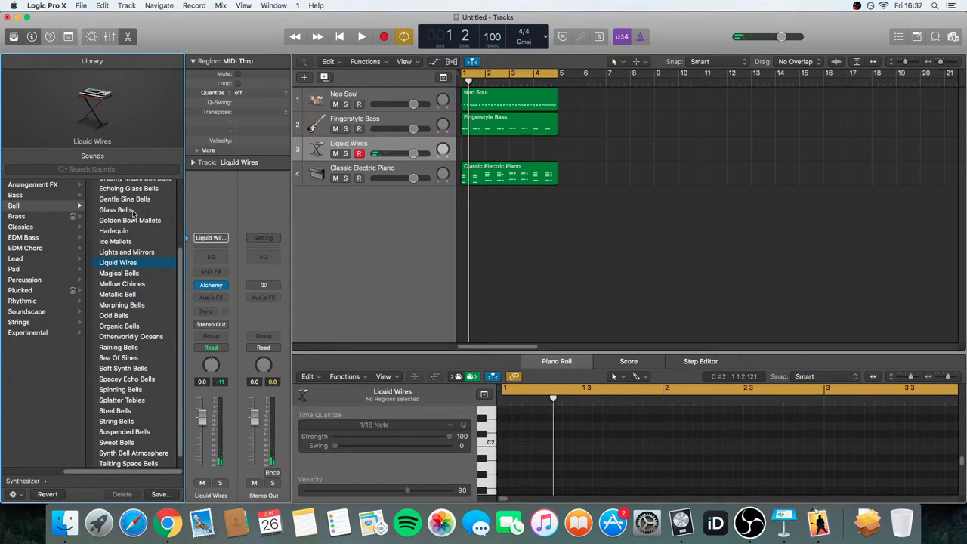
- Record a four-bar melody on the Liquid Wires track over the existing loop
key(space)
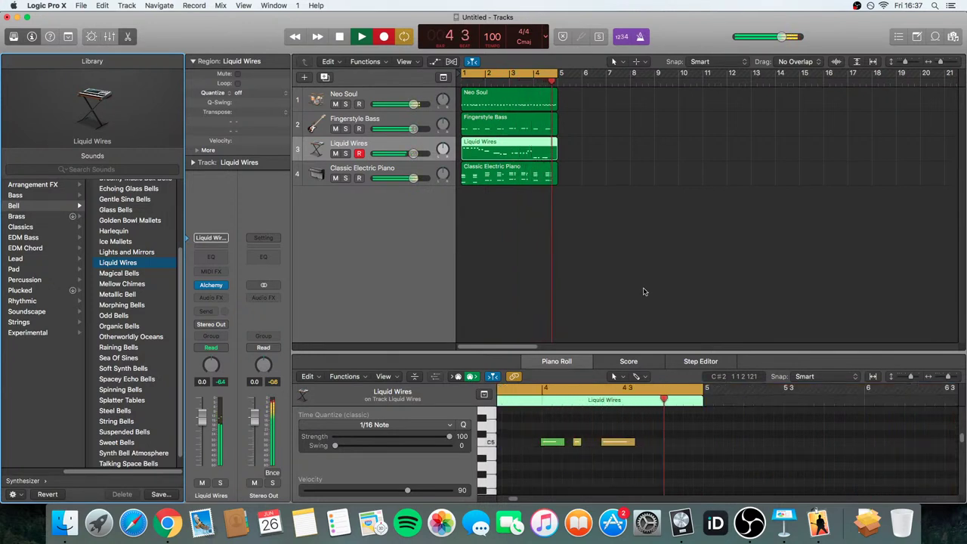
key(space)
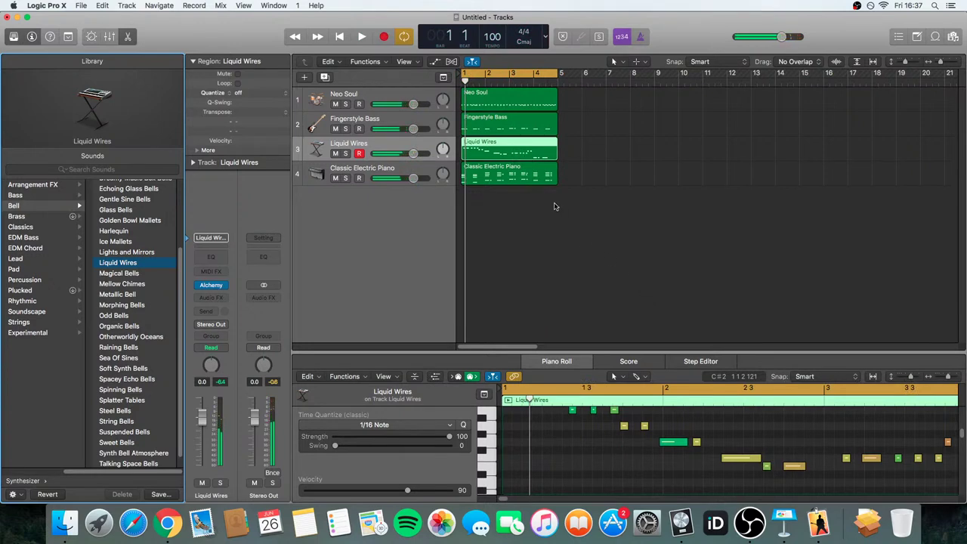
click(533, 251)
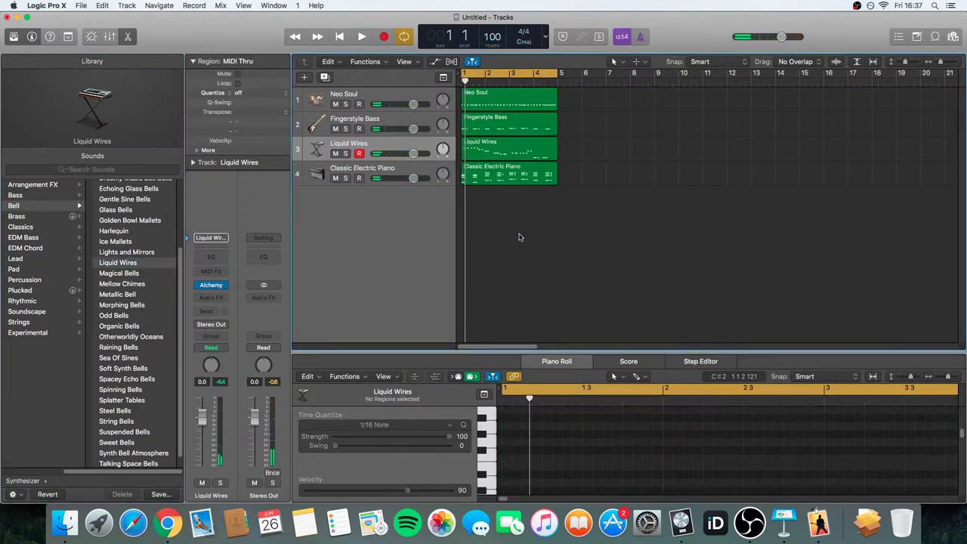
- Turn off Cycle mode and copy the four-bar regions of all four tracks to bar 5
click(348, 168)
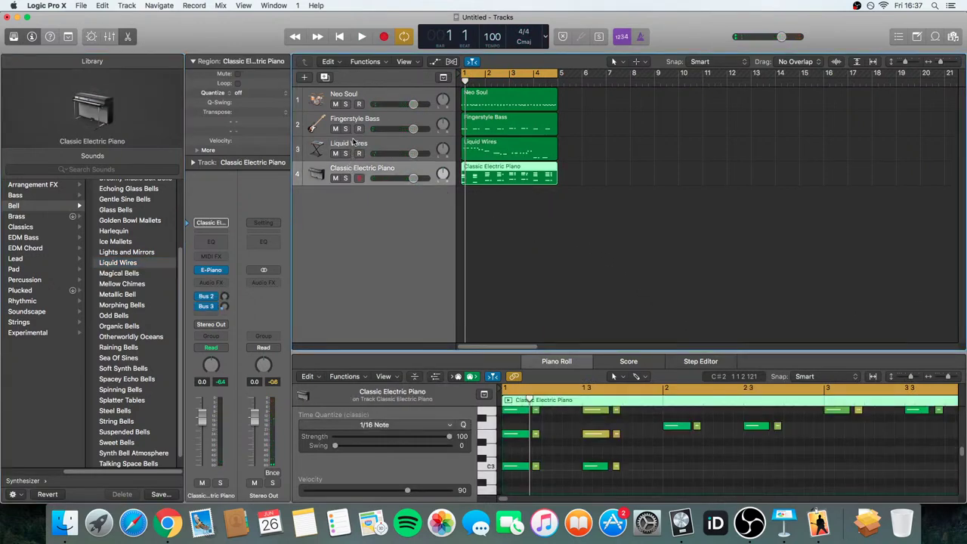
key(Up)
key(Up)
click(370, 147)
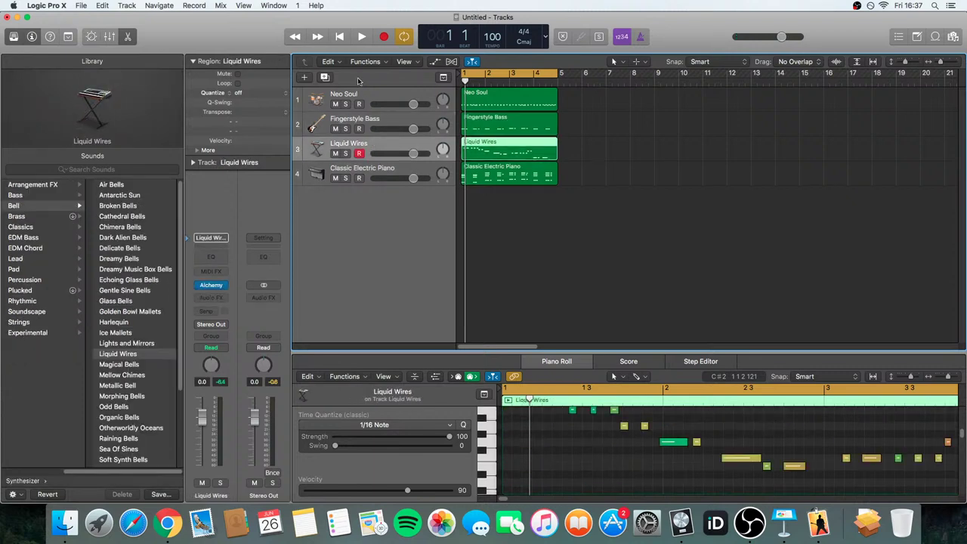
key(Up)
key(Up)
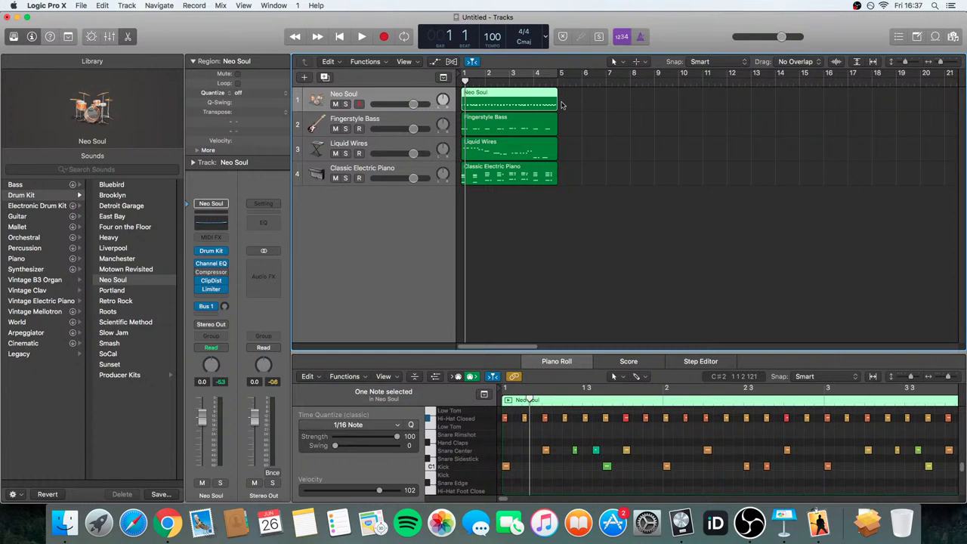
drag(564, 210, 492, 92)
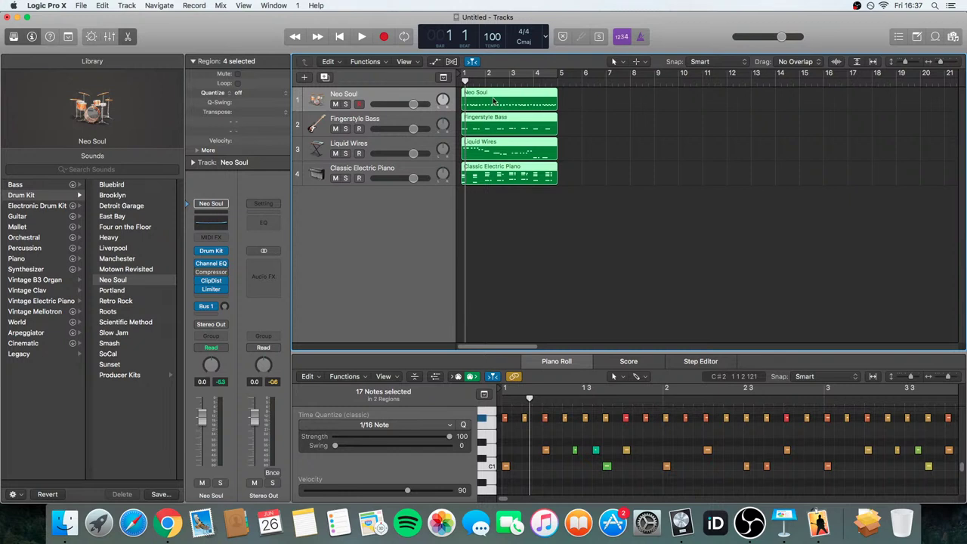
drag(474, 93, 571, 95)
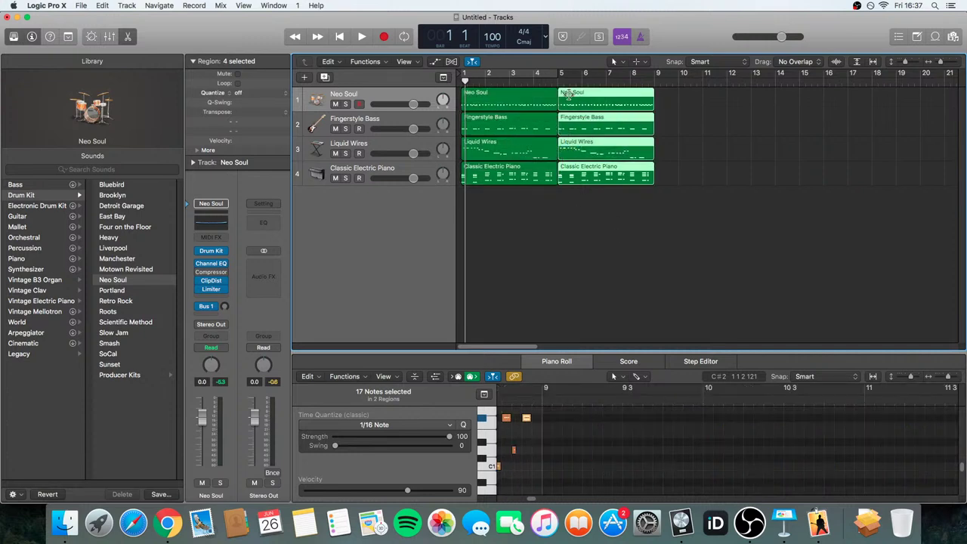
click(689, 156)
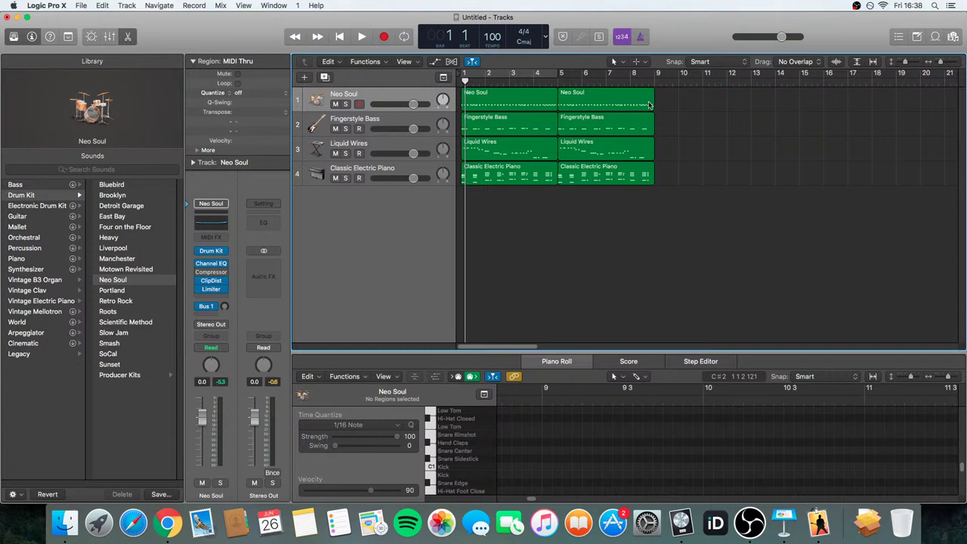
- Shorten the second Neo Soul region so that it ends at bar 7
mouse_move(651, 103)
mouse_down()
mouse_move(606, 103)
mouse_move(655, 103)
mouse_up()
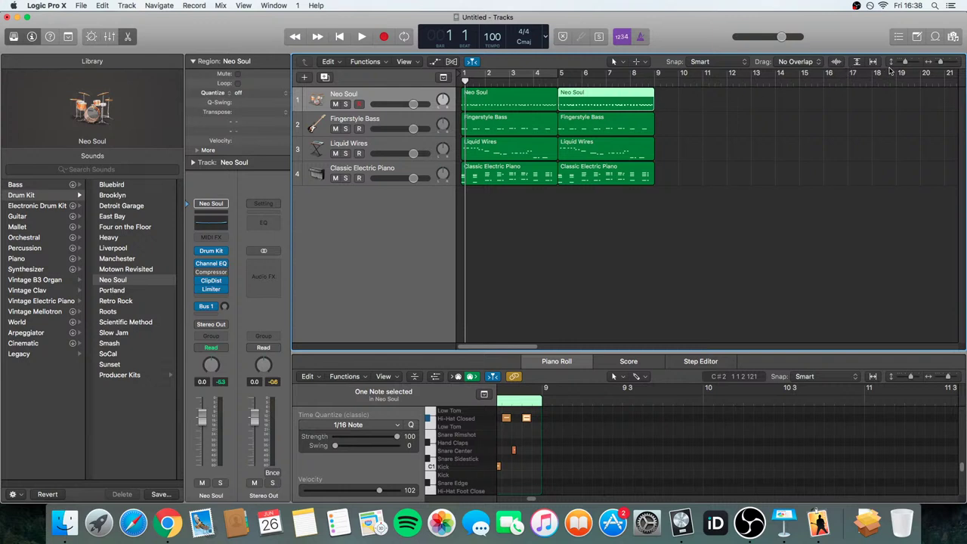
drag(906, 63, 944, 65)
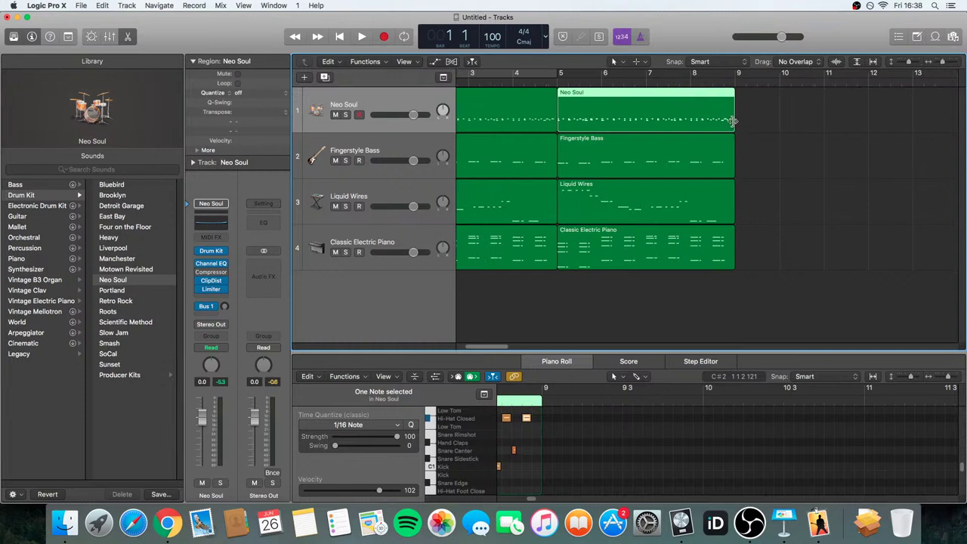
drag(732, 119, 645, 119)
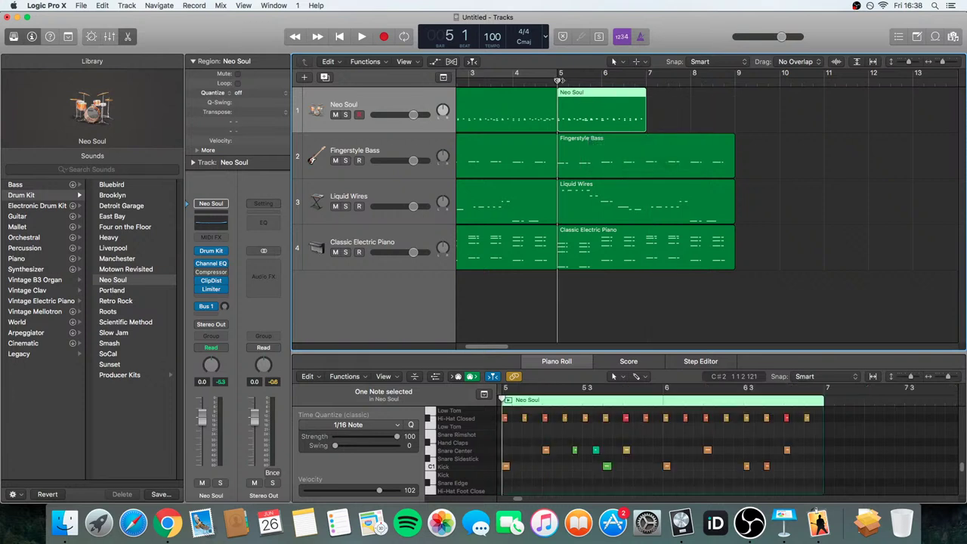
click(386, 93)
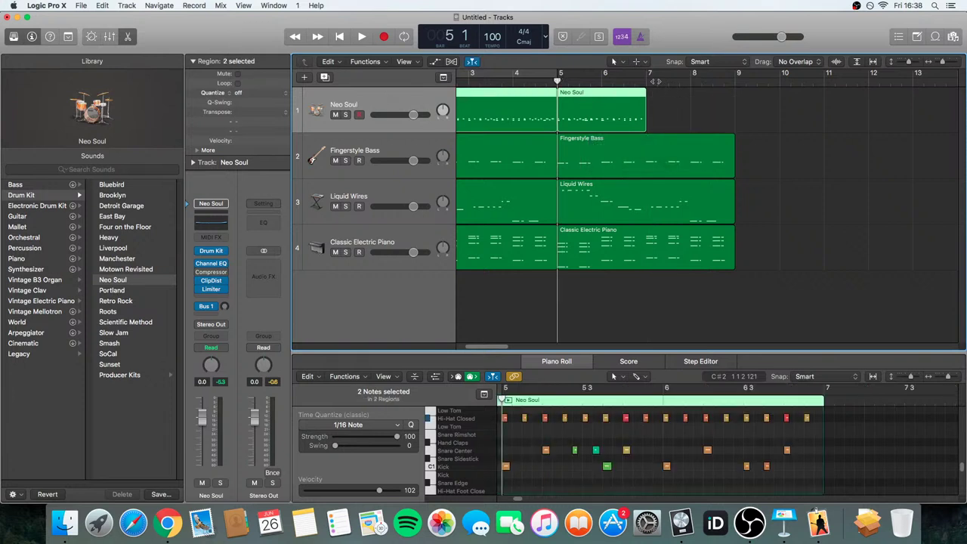
click(646, 81)
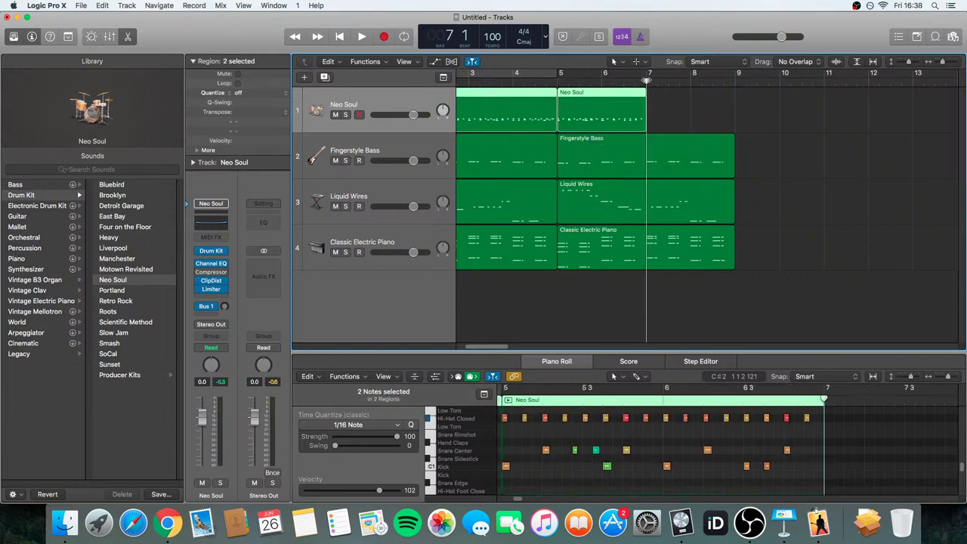
click(359, 115)
click(384, 37)
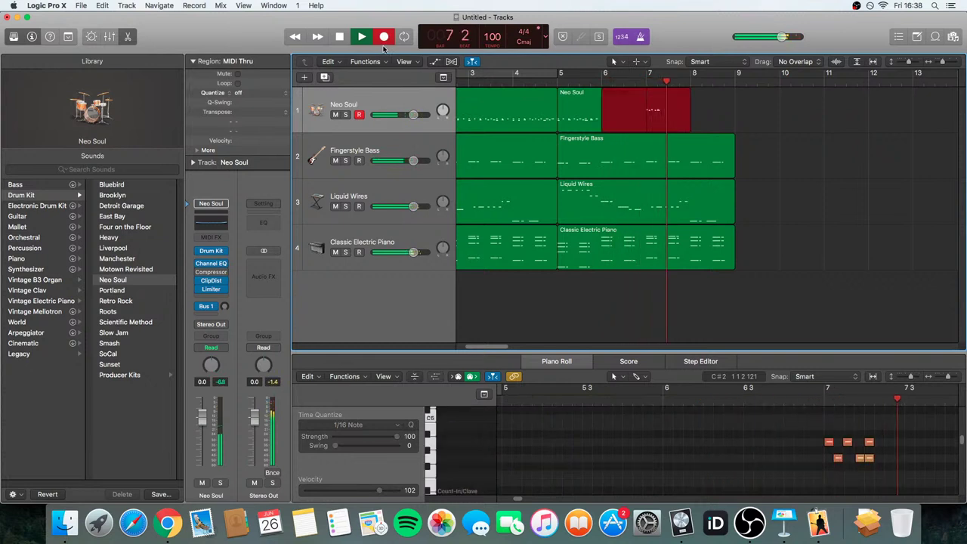
key(space)
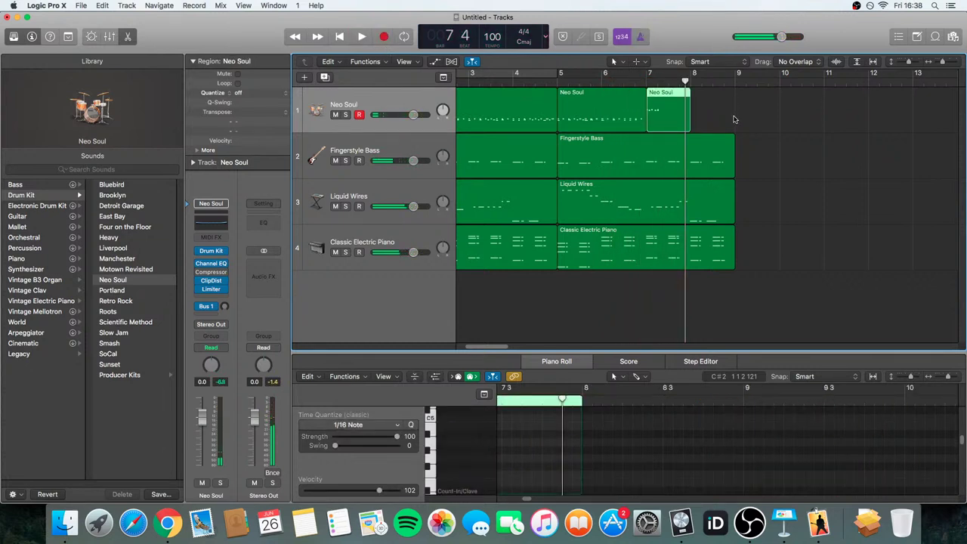
key(Delete)
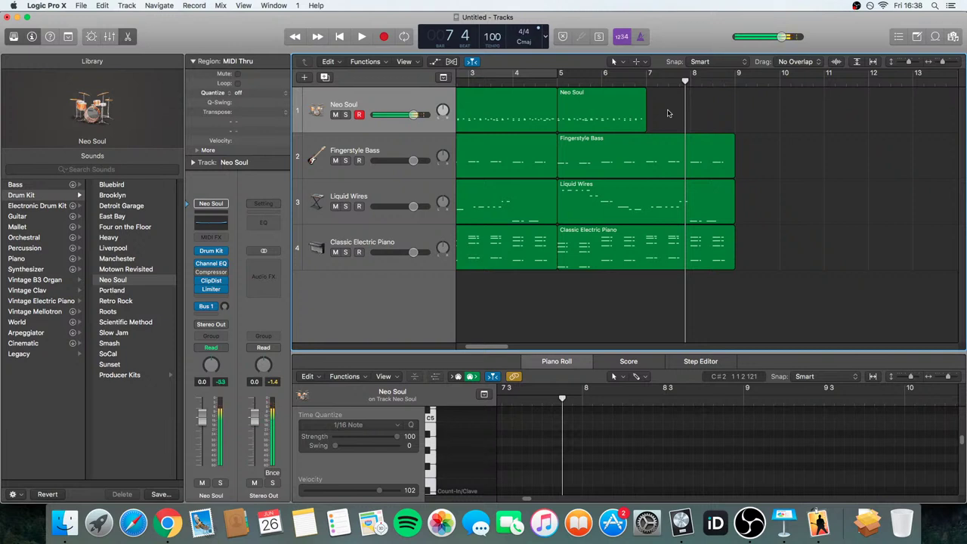
- Record a two-bar drum fill on the Neo Soul track from bar 7 to bar 9
click(649, 81)
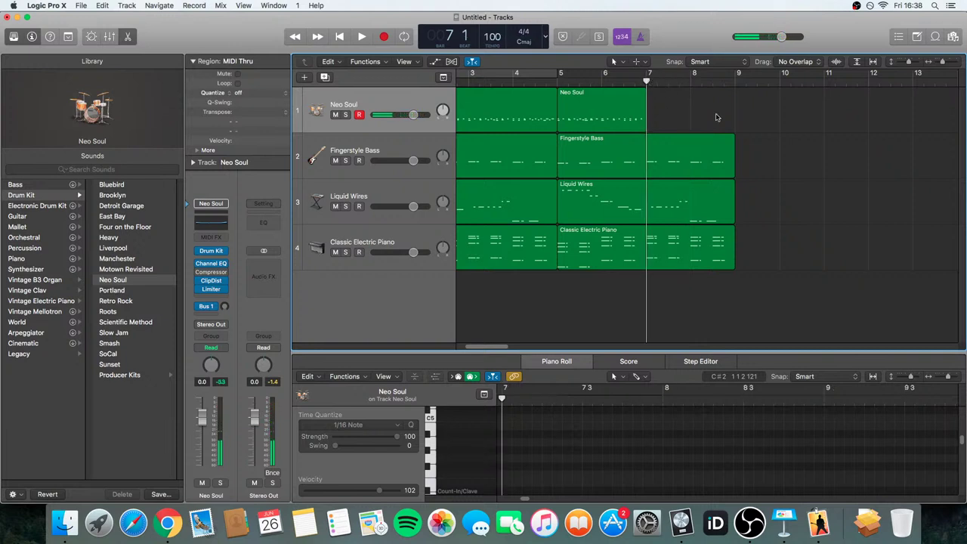
key(r)
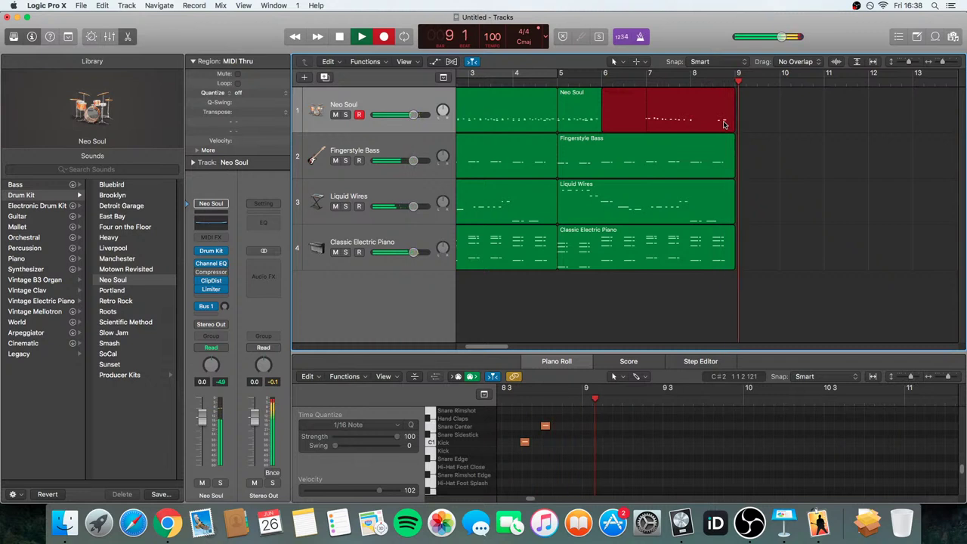
key(space)
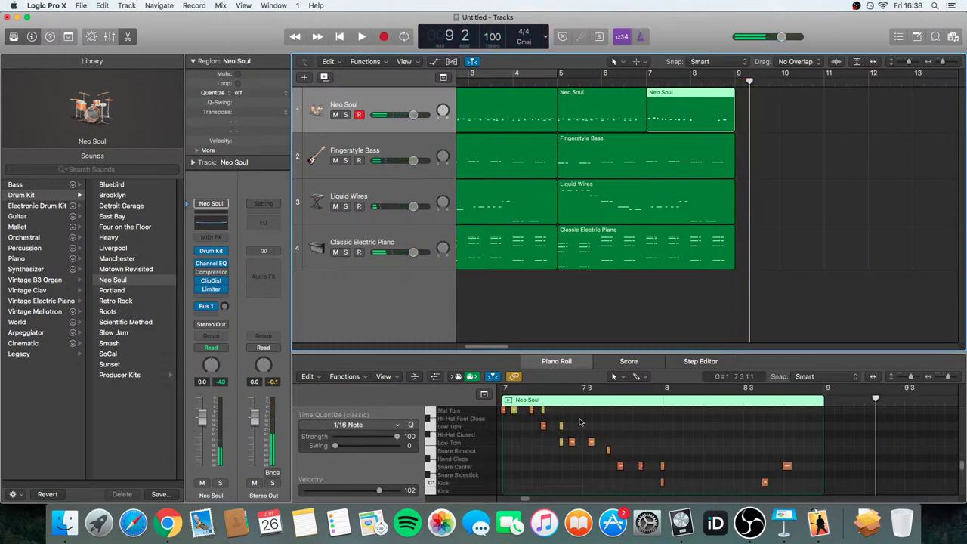
- Quantize all the notes of the new drum fill to 1/16 Note and play it back with the other tracks
click(513, 463)
key(super+a)
key(q)
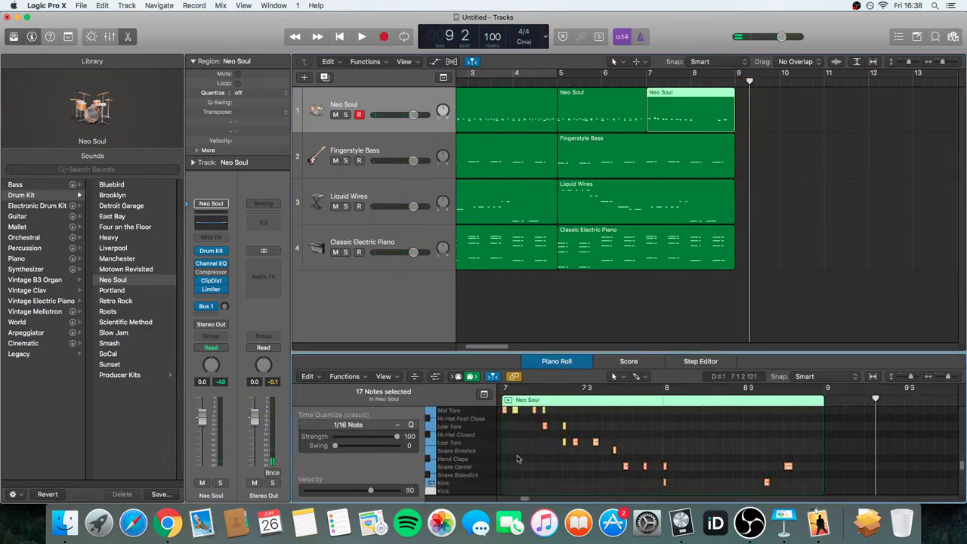
key(space)
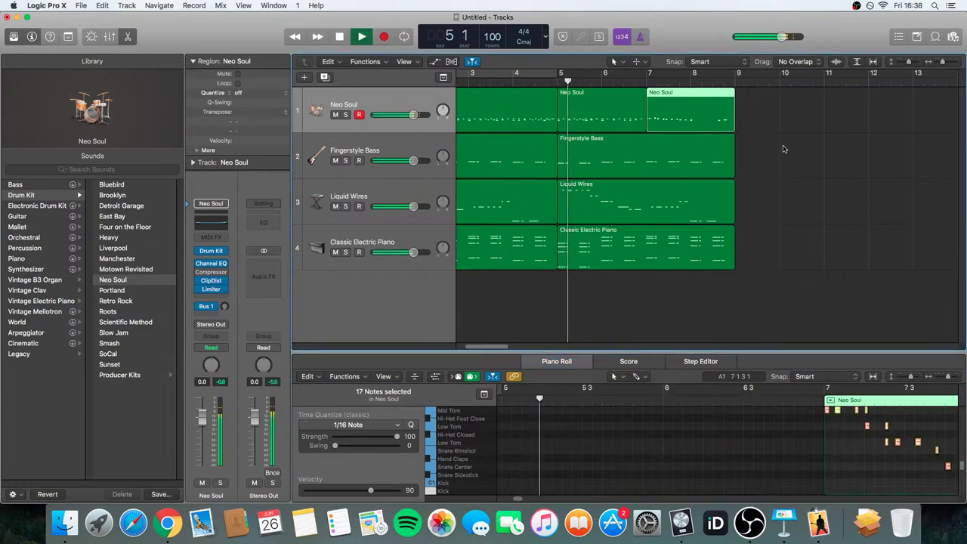
click(790, 149)
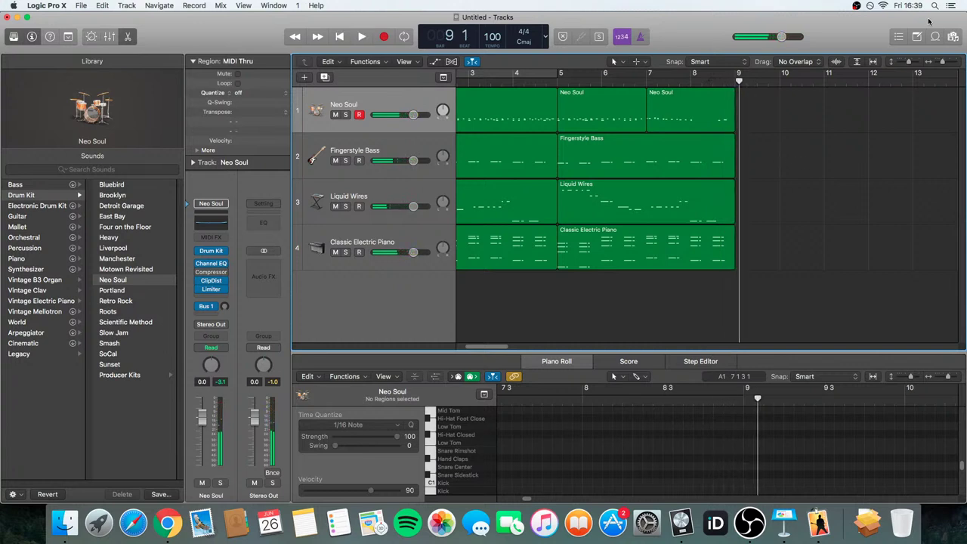
- Record a new four-bar drum pattern on the Neo Soul track, starting at bar 9
drag(942, 67, 940, 67)
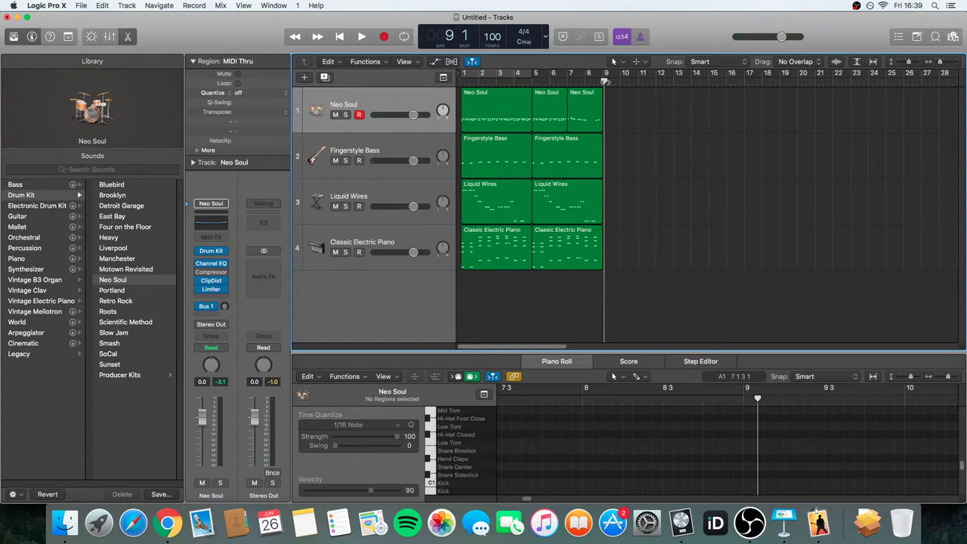
drag(605, 81, 602, 81)
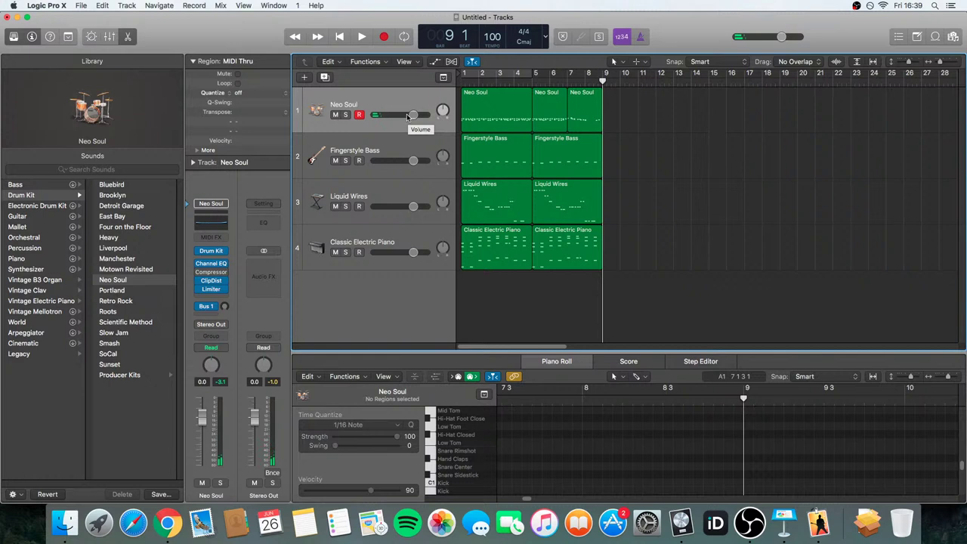
key(space)
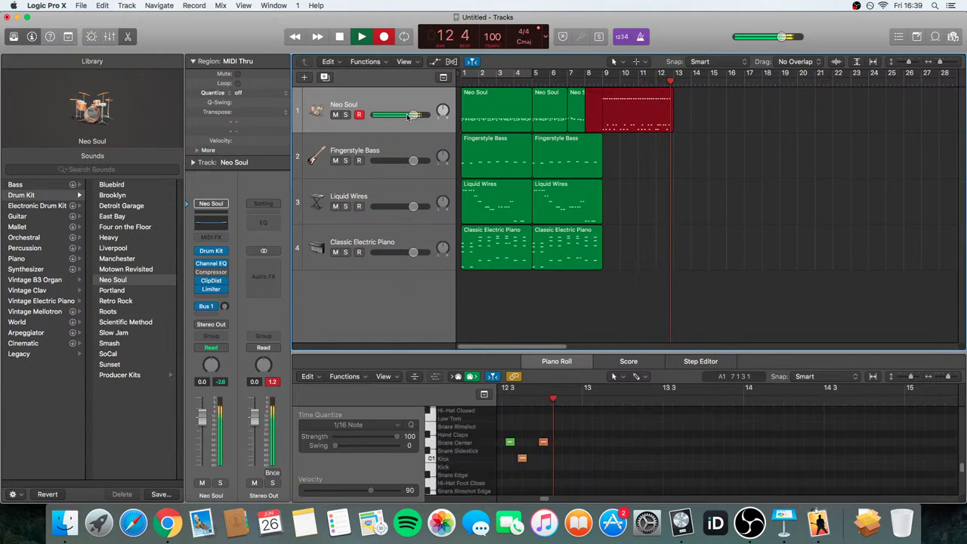
key(space)
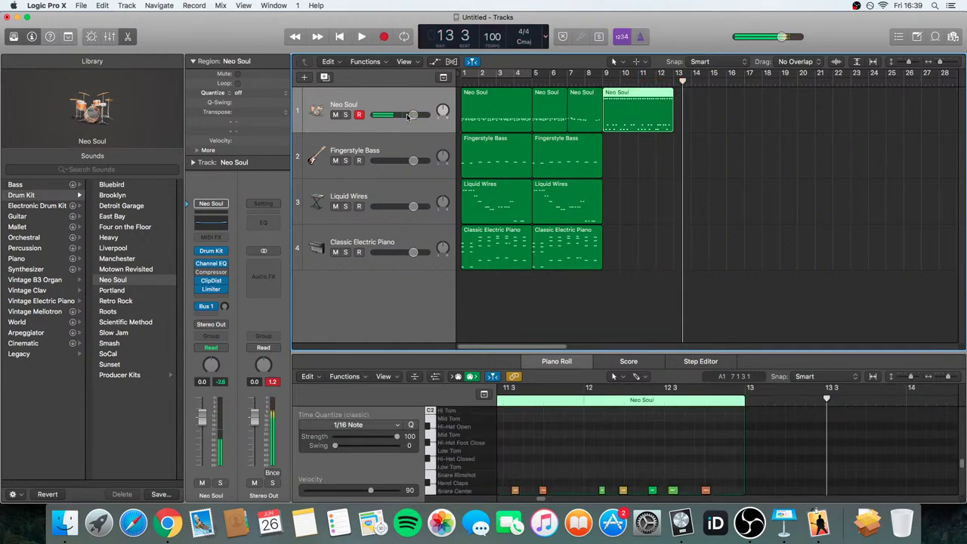
- Quantize all the notes of the Neo Soul region at bar 9 to 1/16 Note and deselect the region
key(e)
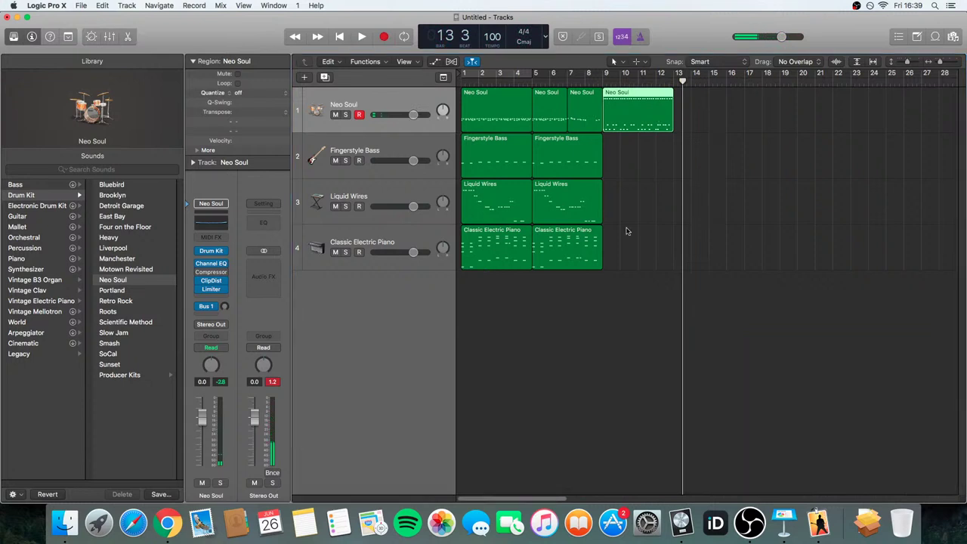
key(e)
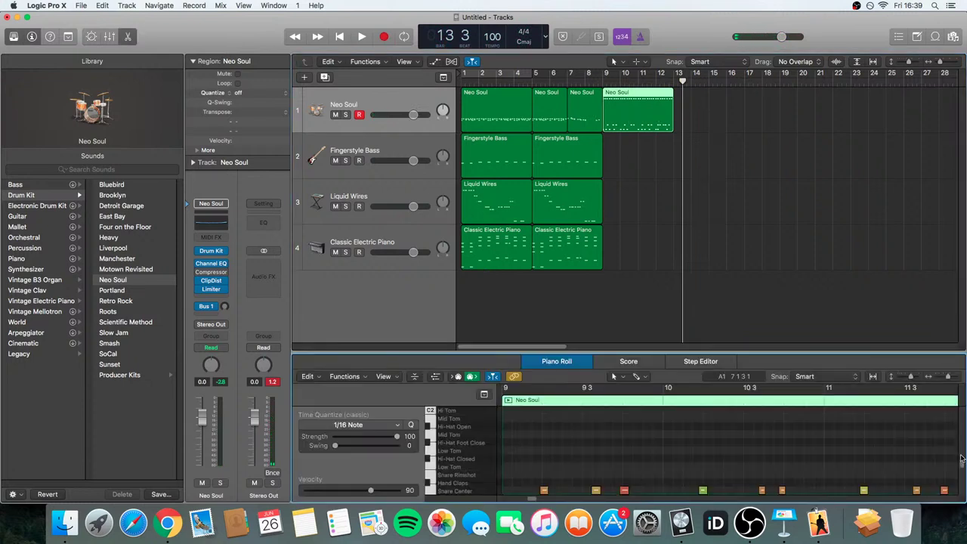
scroll(962, 463, down, 5)
key(super+a)
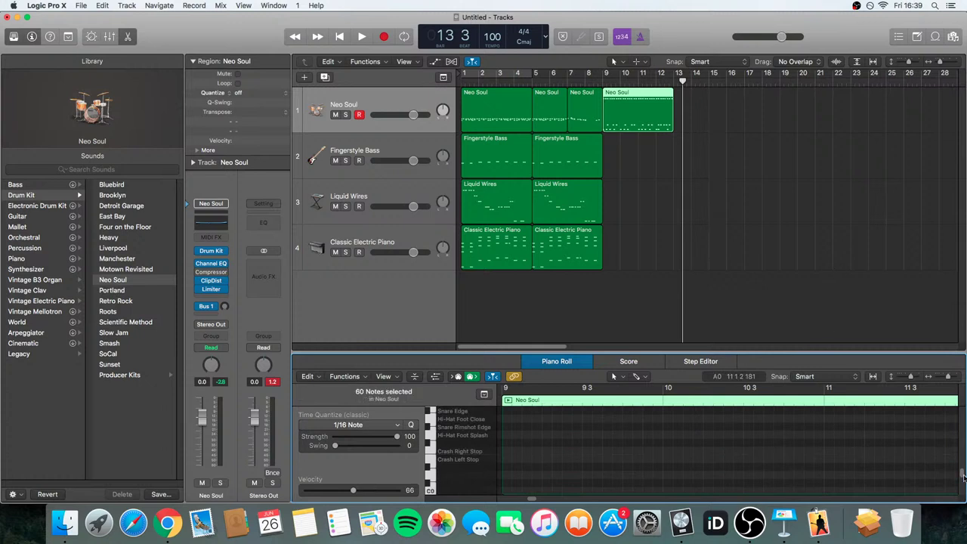
scroll(962, 474, up, 5)
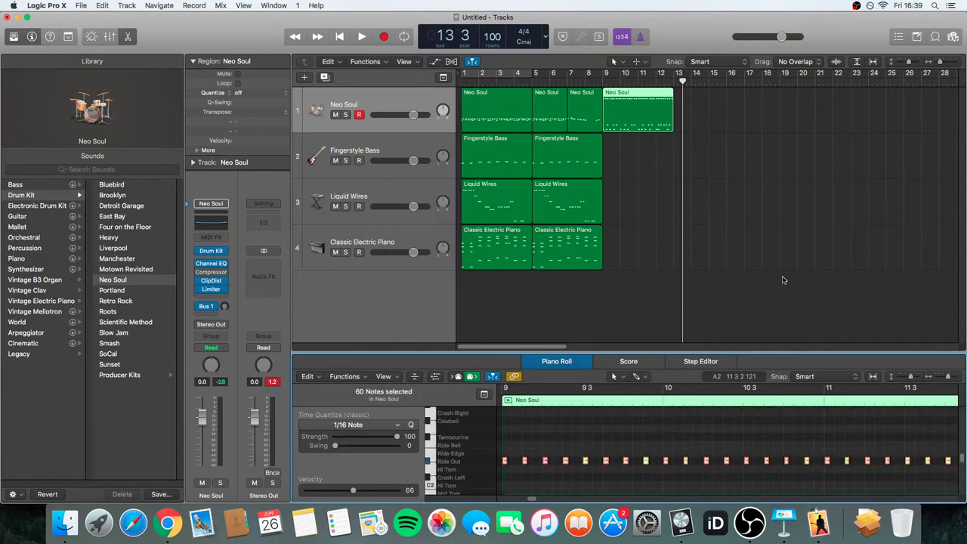
click(742, 235)
- Record a four-bar part on the Classic Electric Piano track from bar 9 over the new drum pattern
click(602, 84)
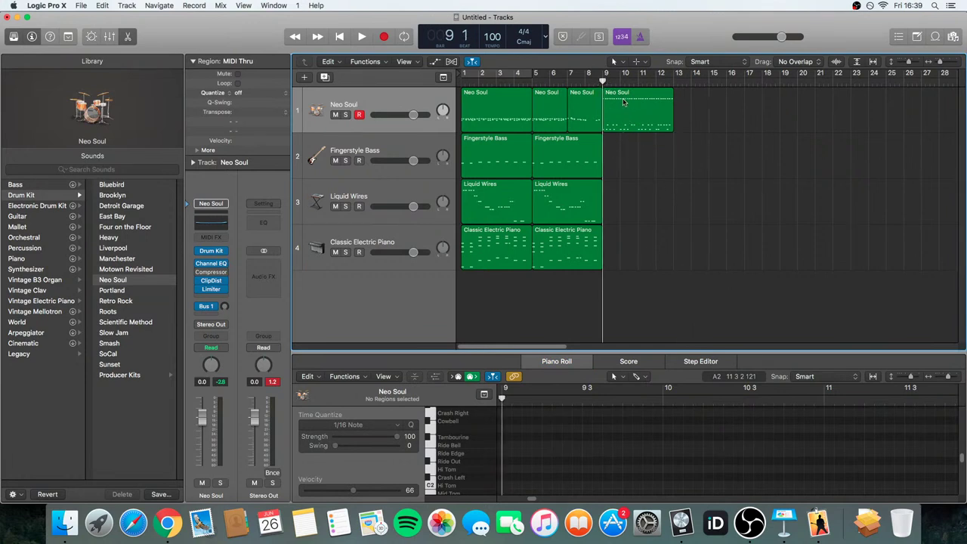
click(361, 235)
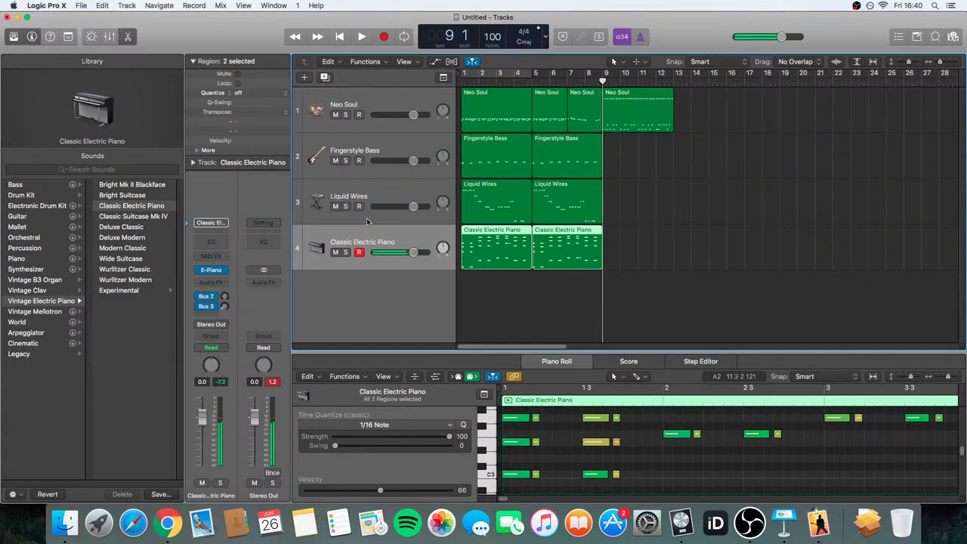
key(space)
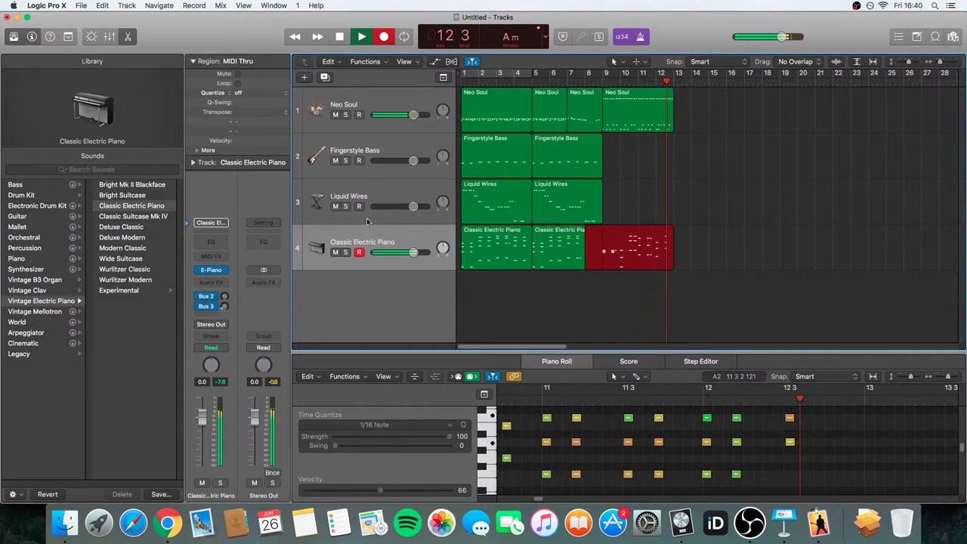
key(space)
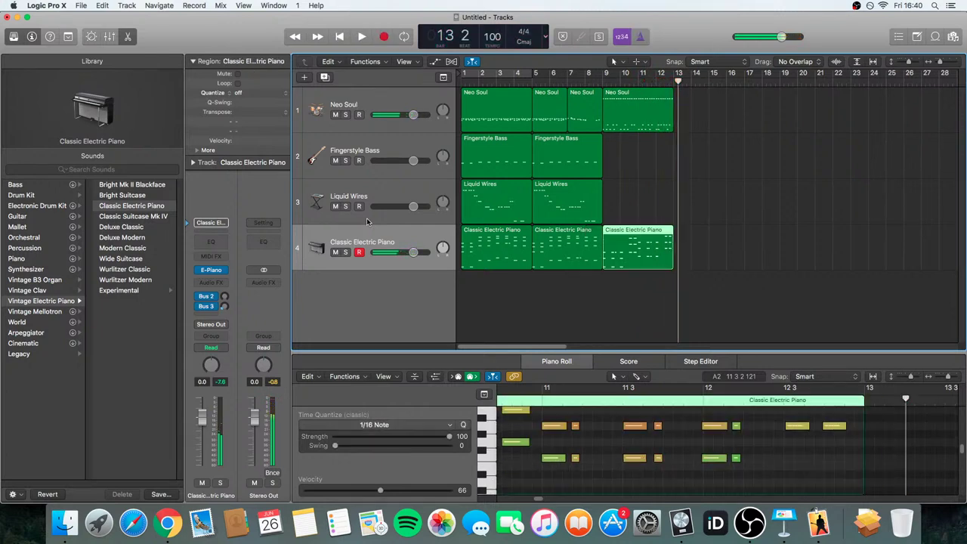
- Quantize all the notes of the Classic Electric Piano region at bar 9 to 1/16 Note and deselect the region
click(613, 474)
key(super+a)
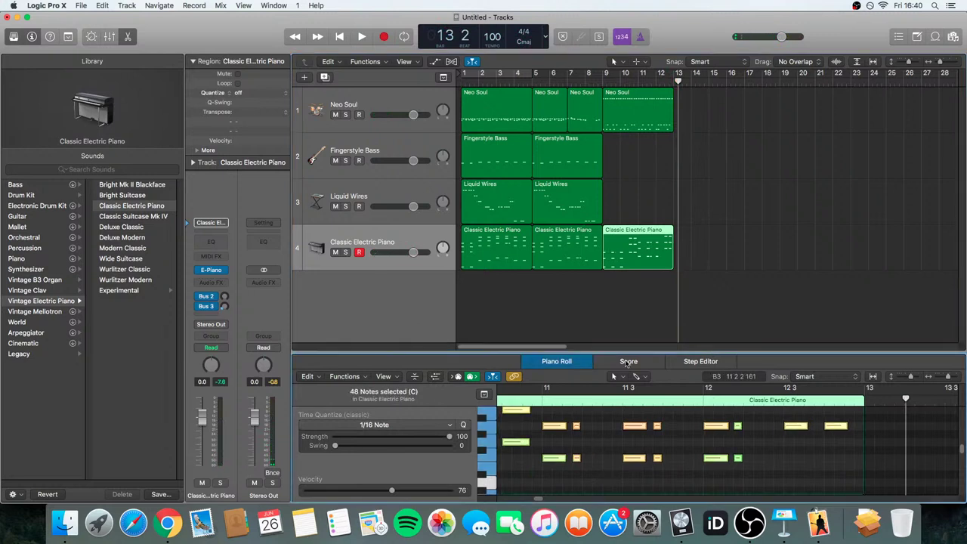
click(703, 173)
- Try recording a four-bar part on the Fingerstyle Bass track from bar 9 and delete the take
click(353, 150)
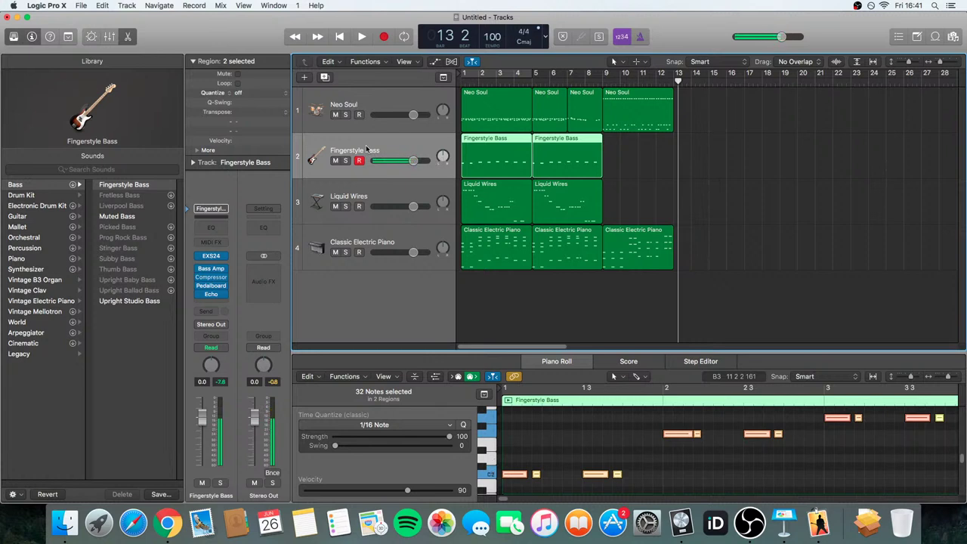
key(r)
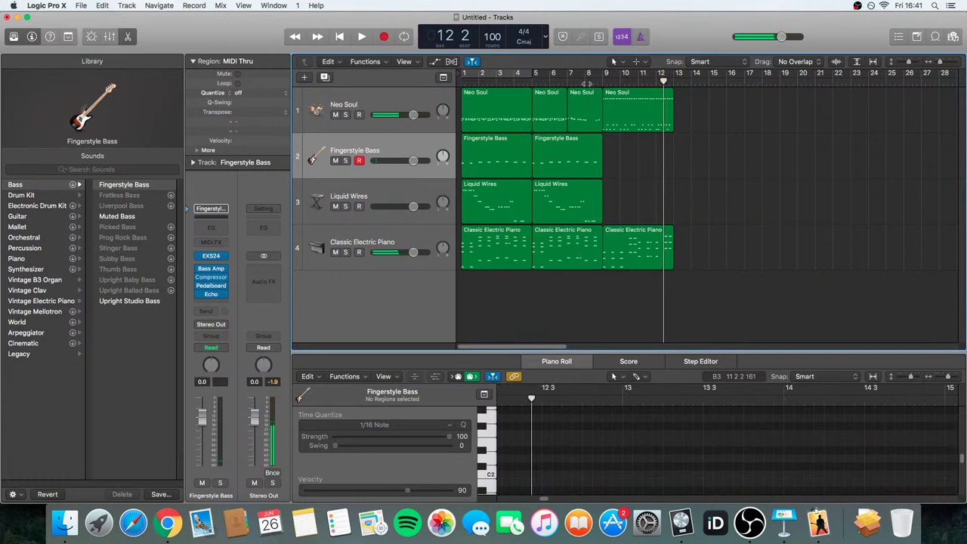
click(602, 81)
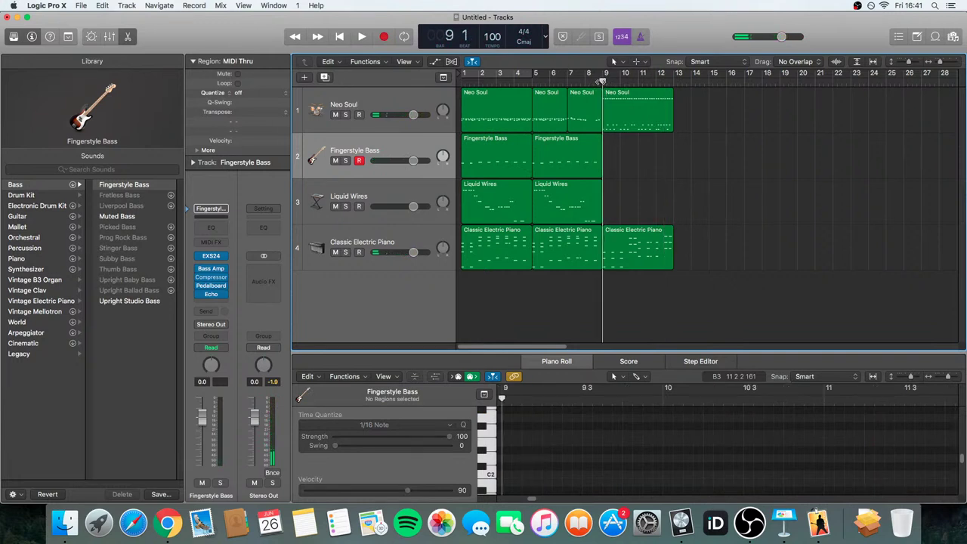
mouse_move(603, 81)
mouse_down()
mouse_move(679, 81)
mouse_move(604, 81)
mouse_up()
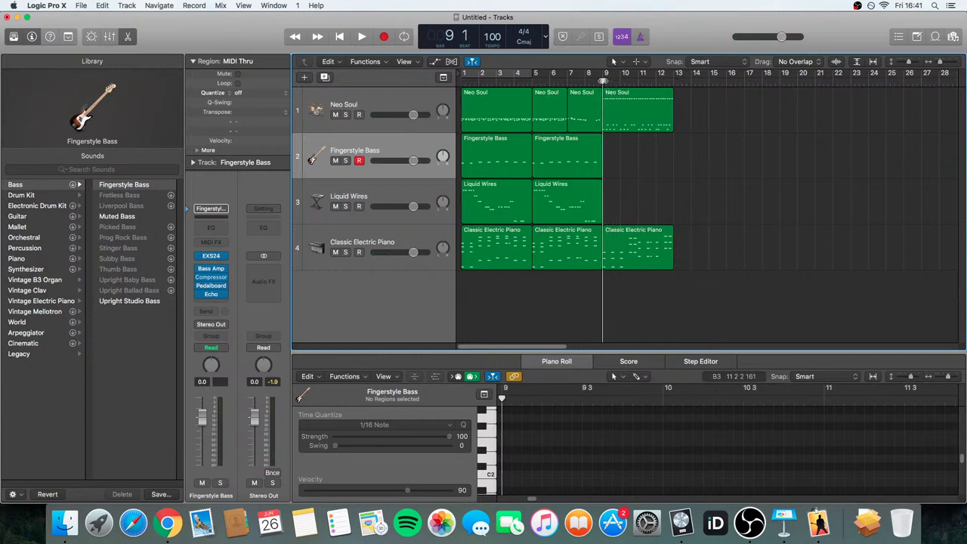
click(387, 146)
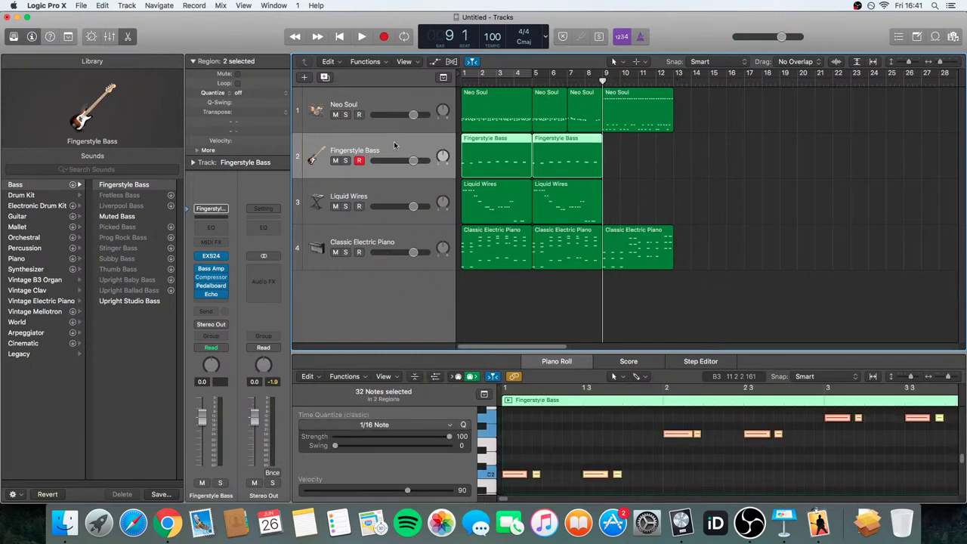
key(space)
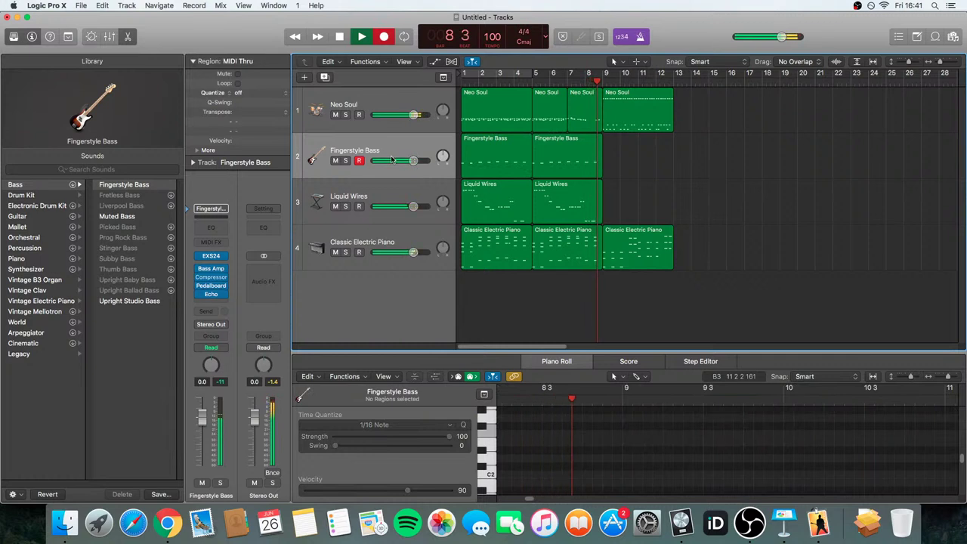
key(r)
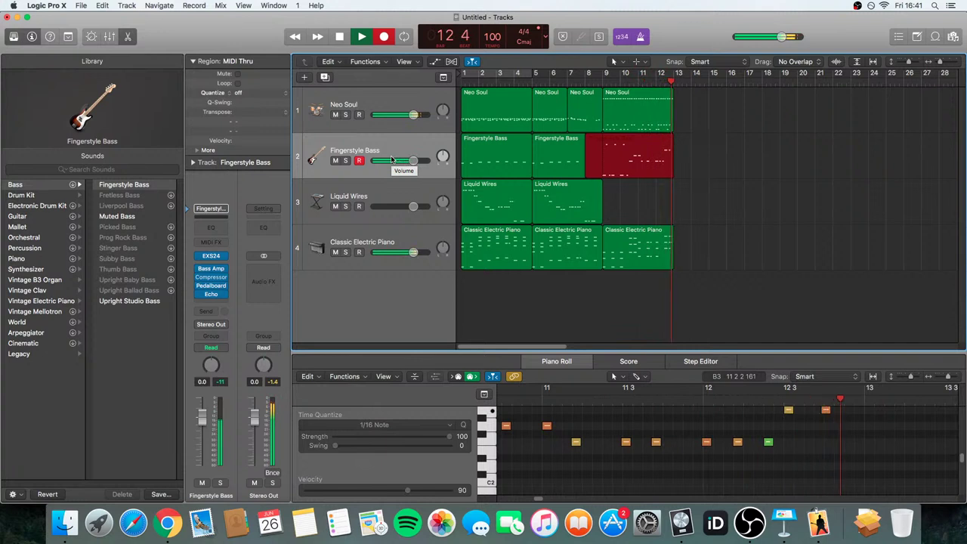
key(space)
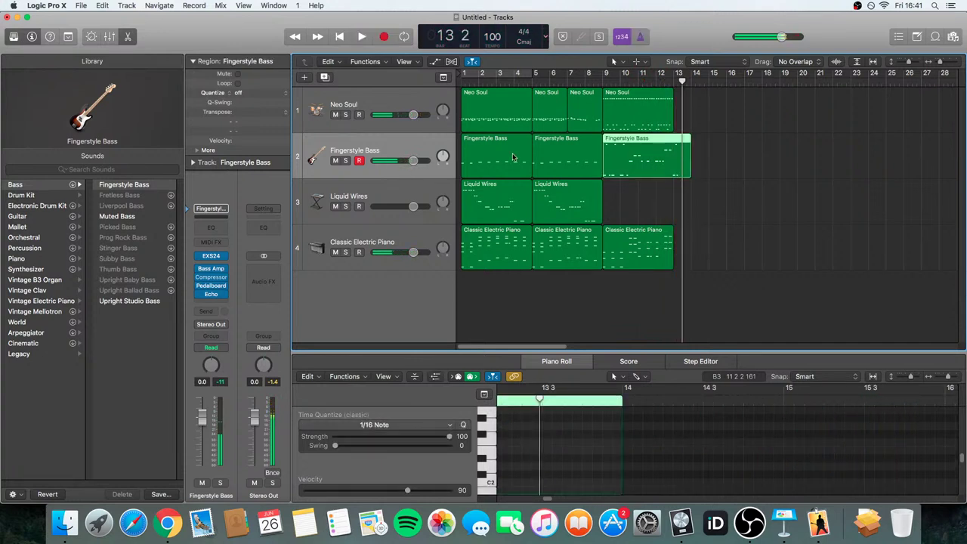
key(Delete)
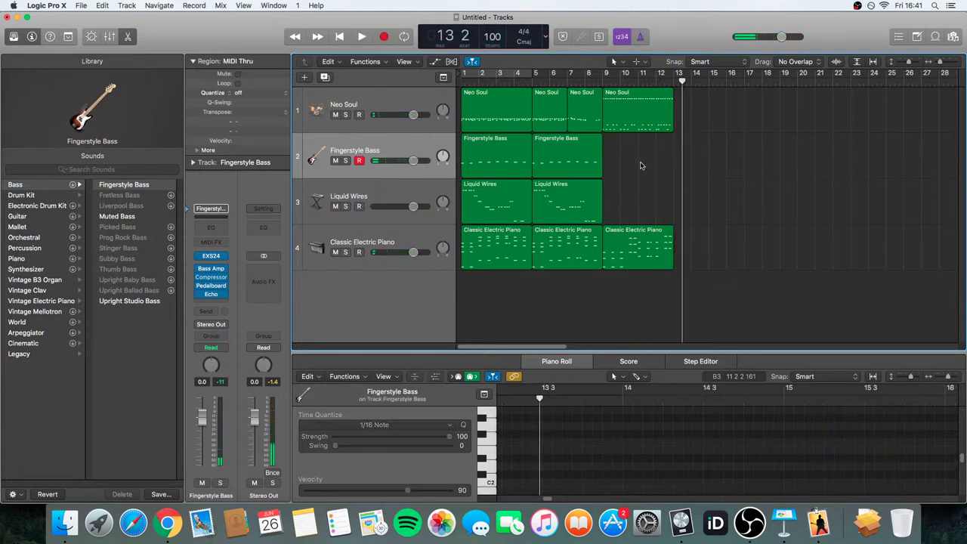
- Record a four-bar part on the Fingerstyle Bass track from bar 9 and quantize all its notes to 1/16 Note
drag(679, 81, 604, 85)
click(413, 148)
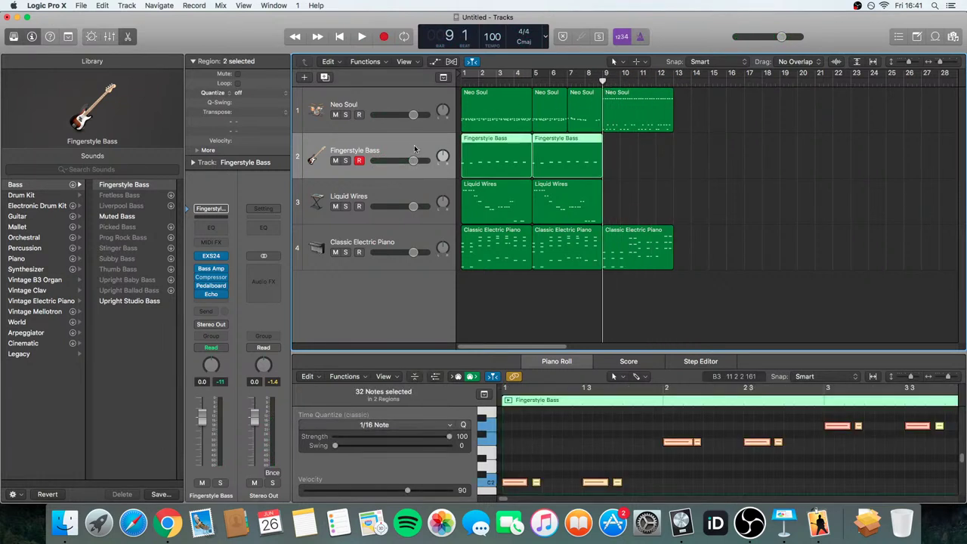
click(383, 36)
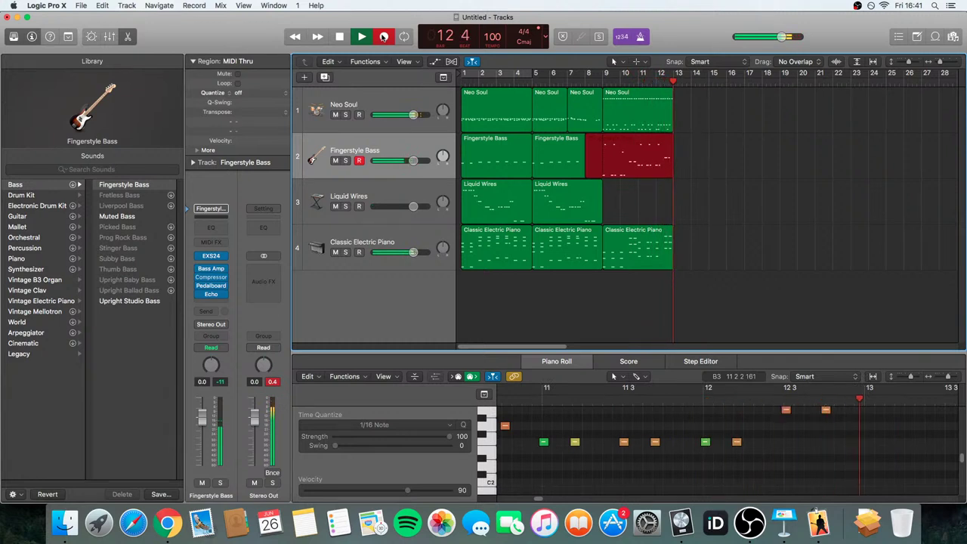
key(space)
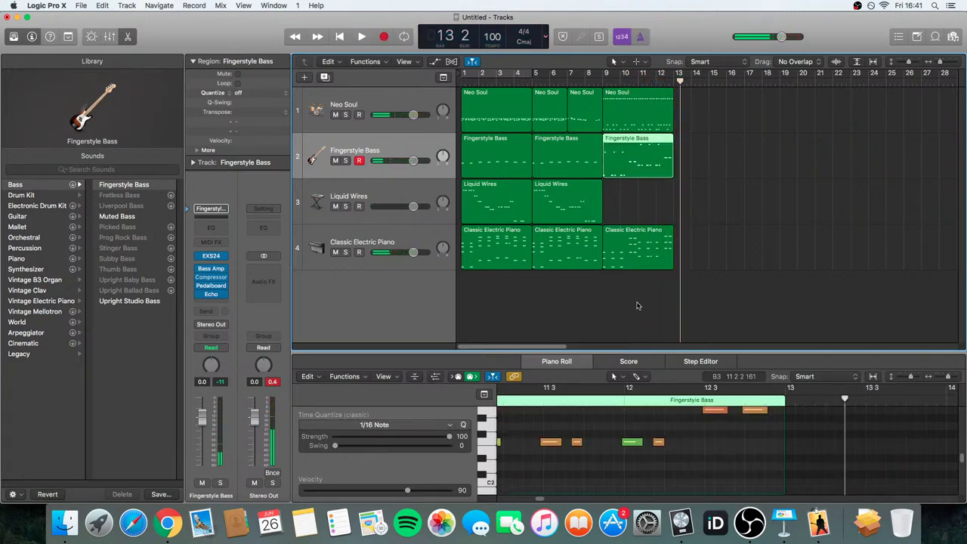
click(584, 362)
key(super+a)
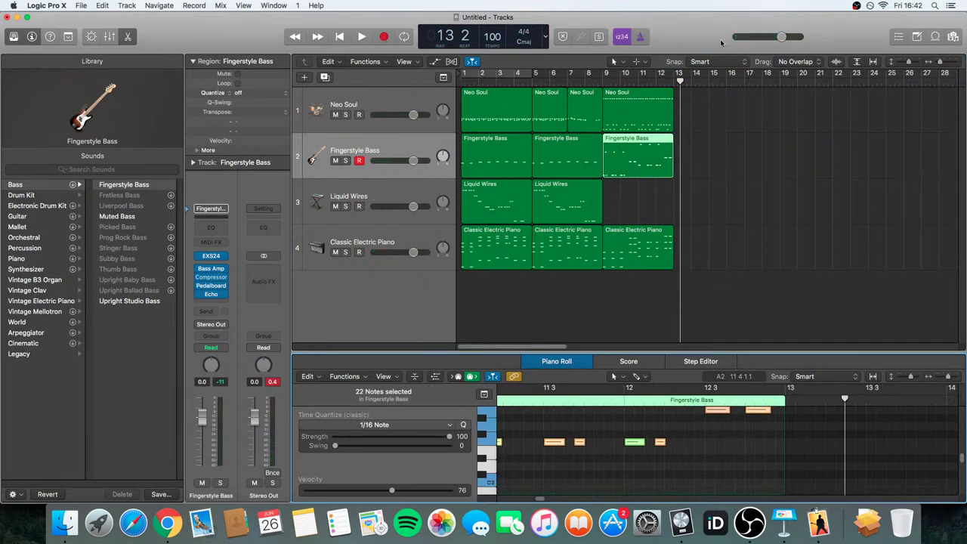
- Record a four-bar bell melody on the Liquid Wires track, starting at bar 9
click(415, 190)
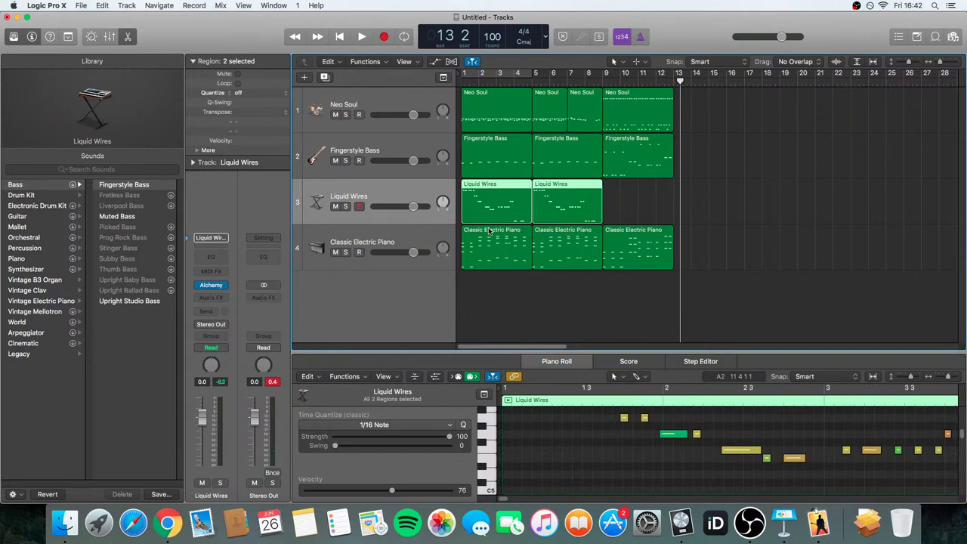
click(604, 82)
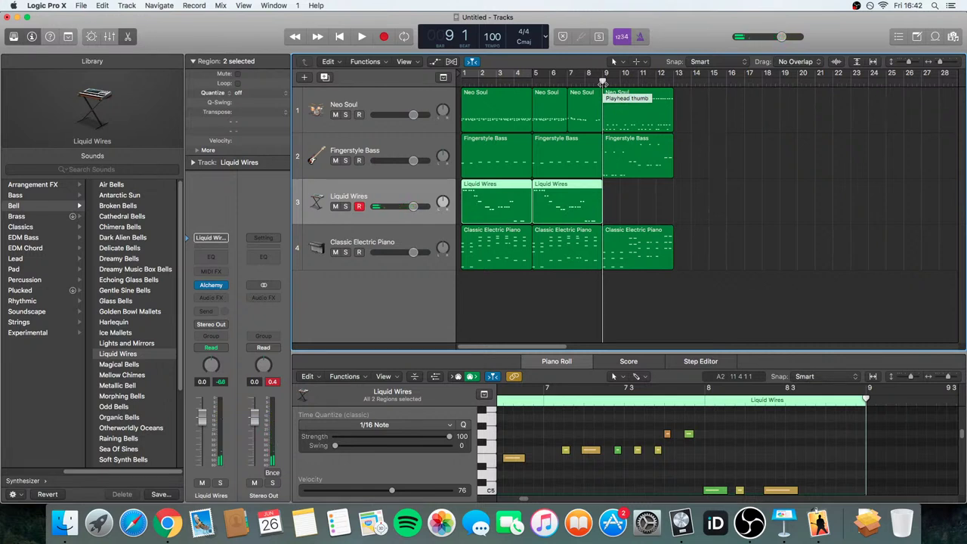
double_click(602, 82)
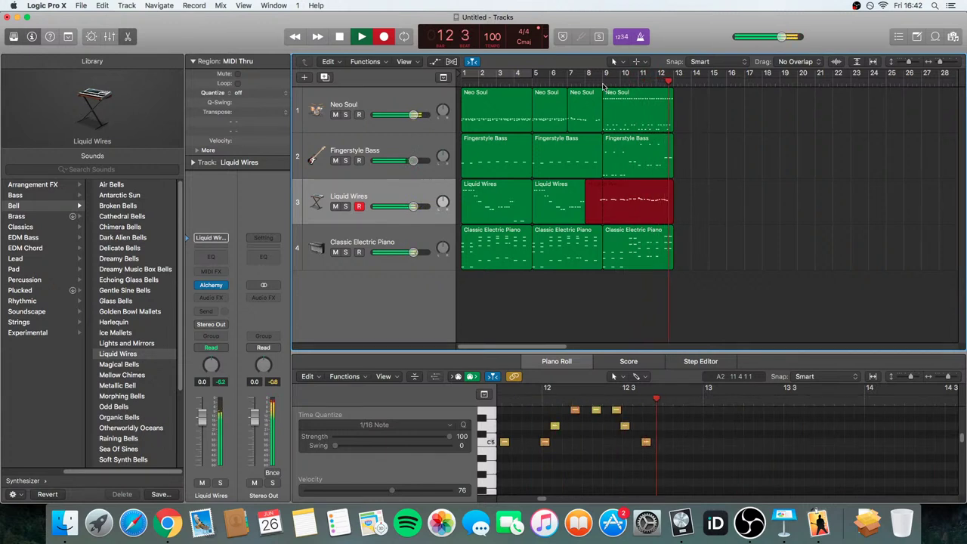
key(space)
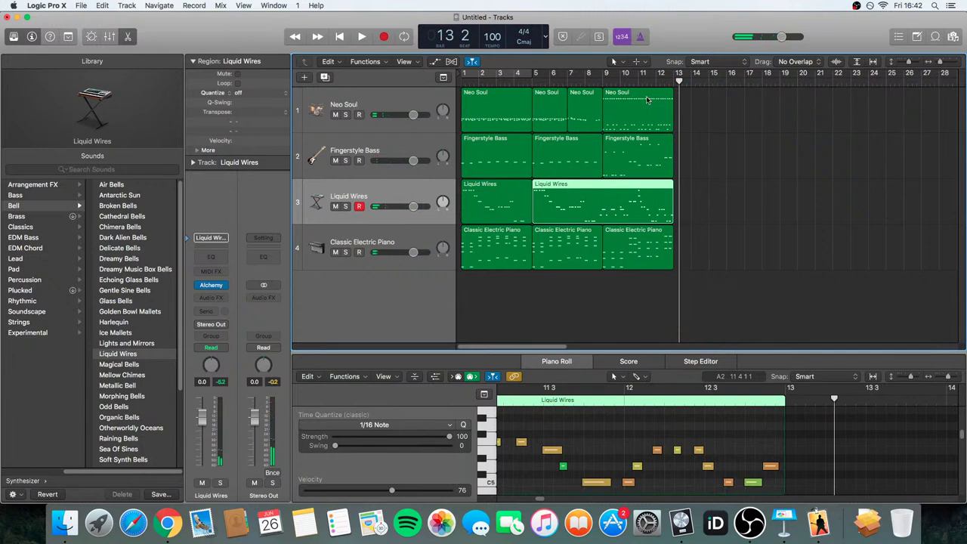
- Quantize all the notes of the Liquid Wires region starting at bar 5 to 1/16 Note and deselect the region
key(e)
double_click(627, 216)
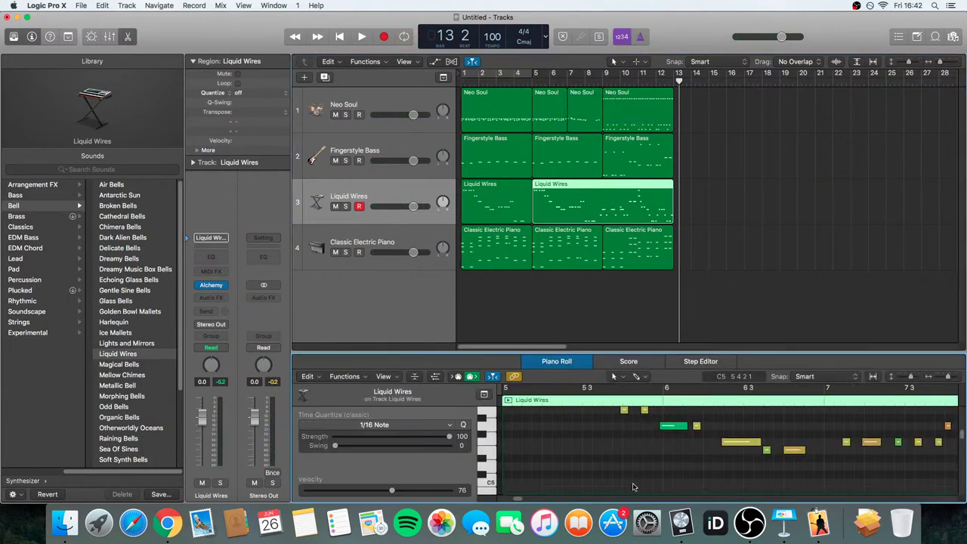
key(super+a)
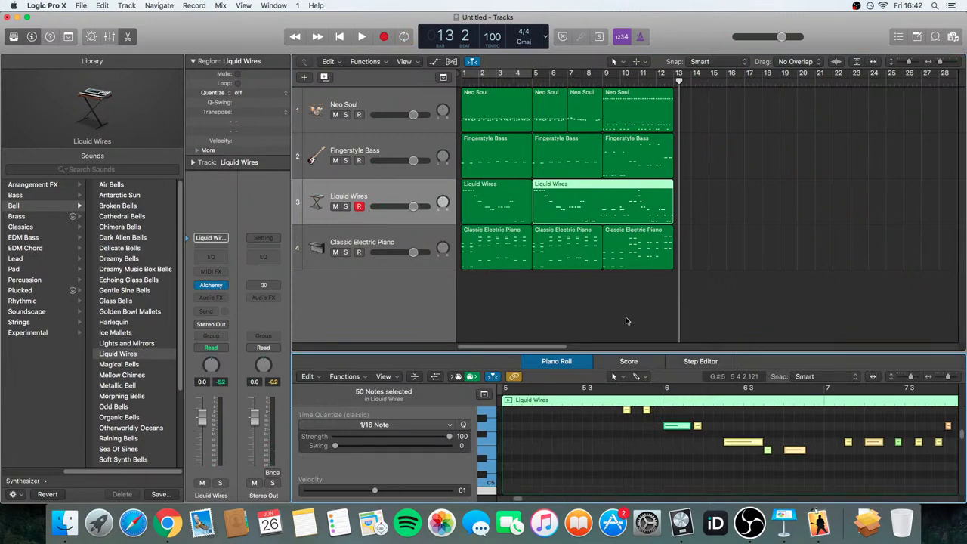
click(571, 450)
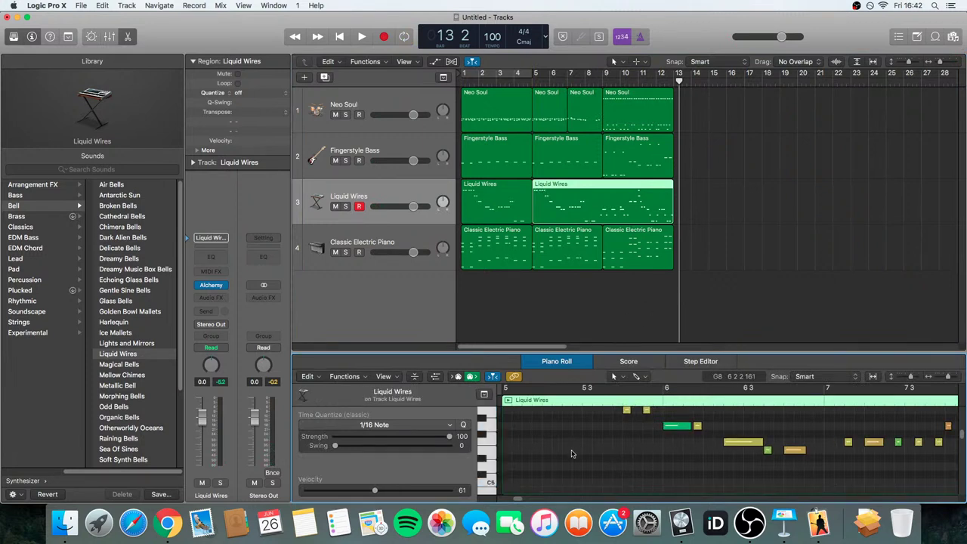
key(super+a)
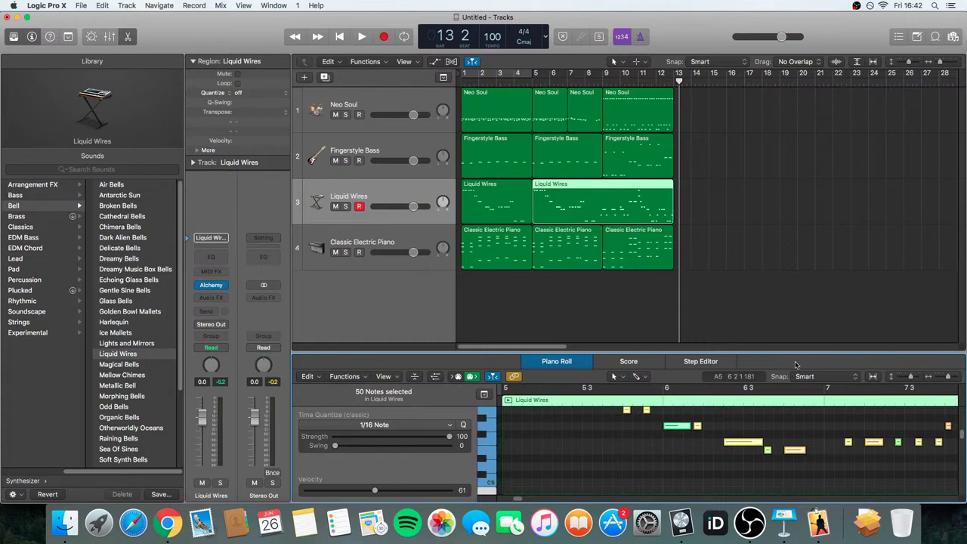
click(779, 275)
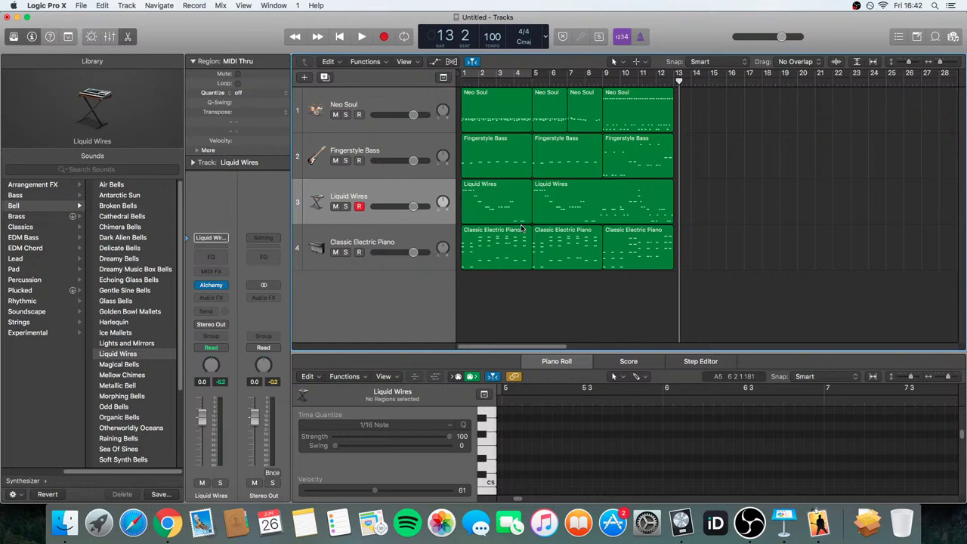
- Split the long Liquid Wires region at bar 9 with the Scissors tool and deselect the regions
drag(641, 290, 639, 97)
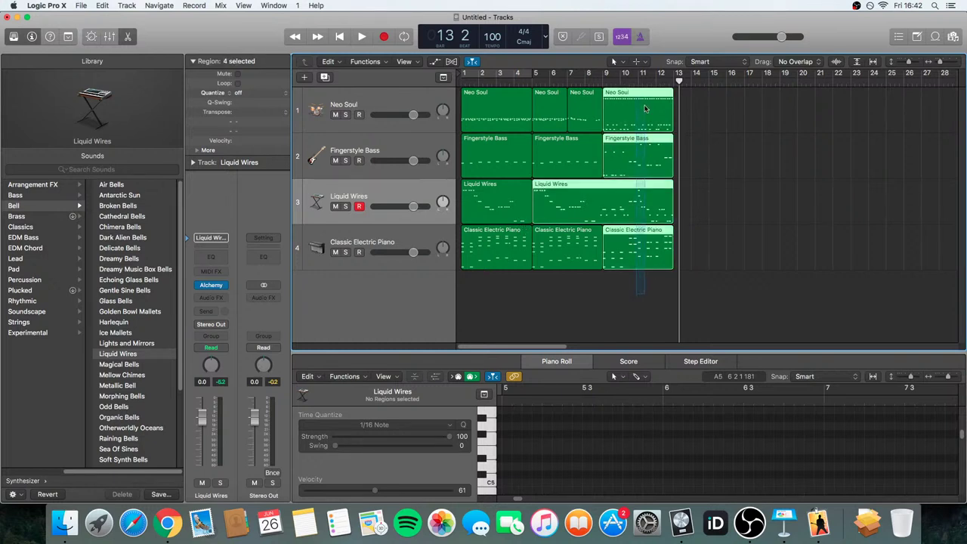
key(t)
key(i)
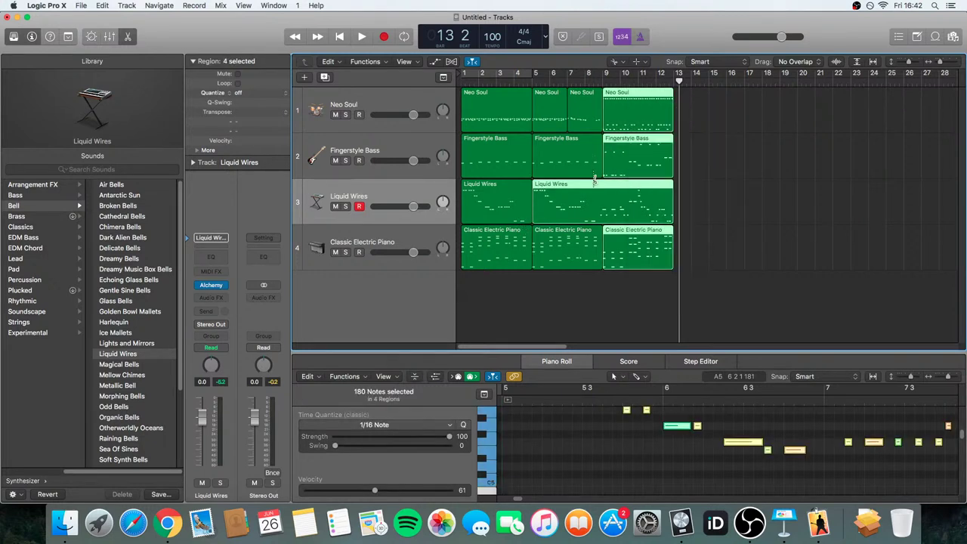
click(605, 195)
click(712, 264)
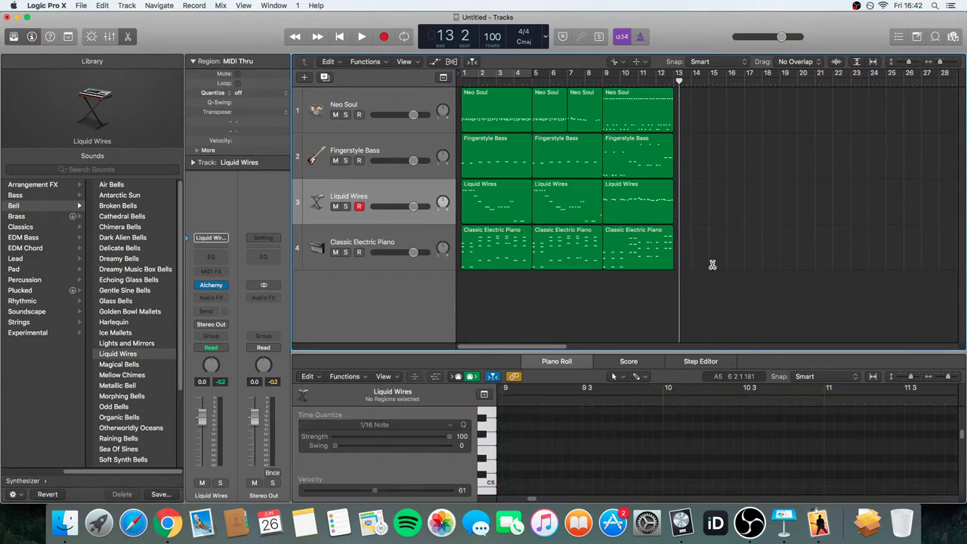
- Copy the four regions starting at bar 9 on all tracks to bar 13
key(t)
key(t)
drag(639, 290, 697, 105)
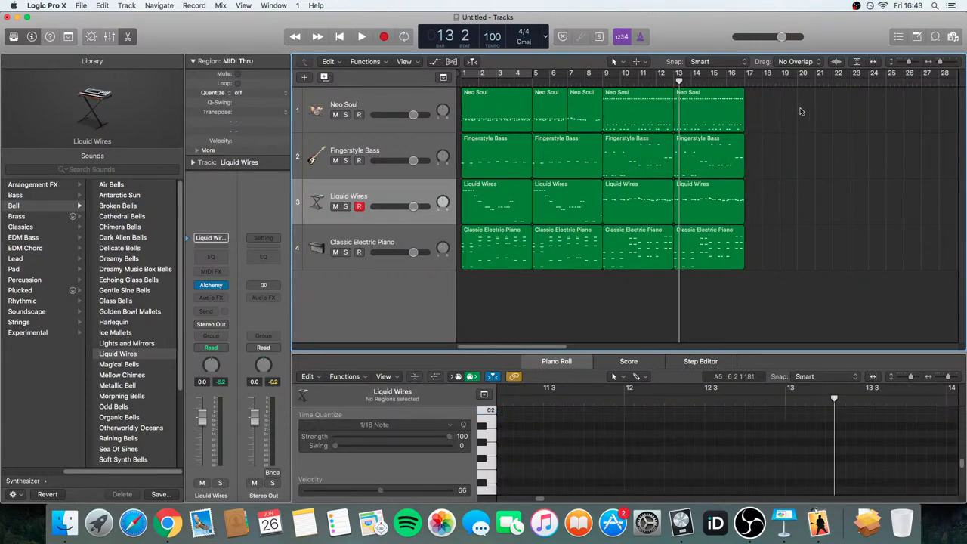
- Set the cycle range around all regions, play the arrangement from bar 1, deselect the regions and stop playback
drag(801, 112, 474, 269)
key(super+u)
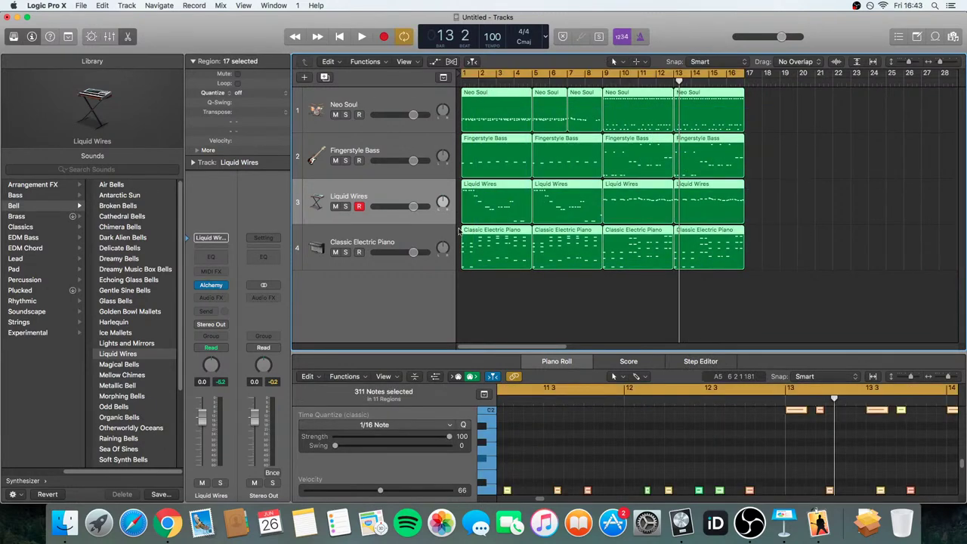
click(461, 81)
key(space)
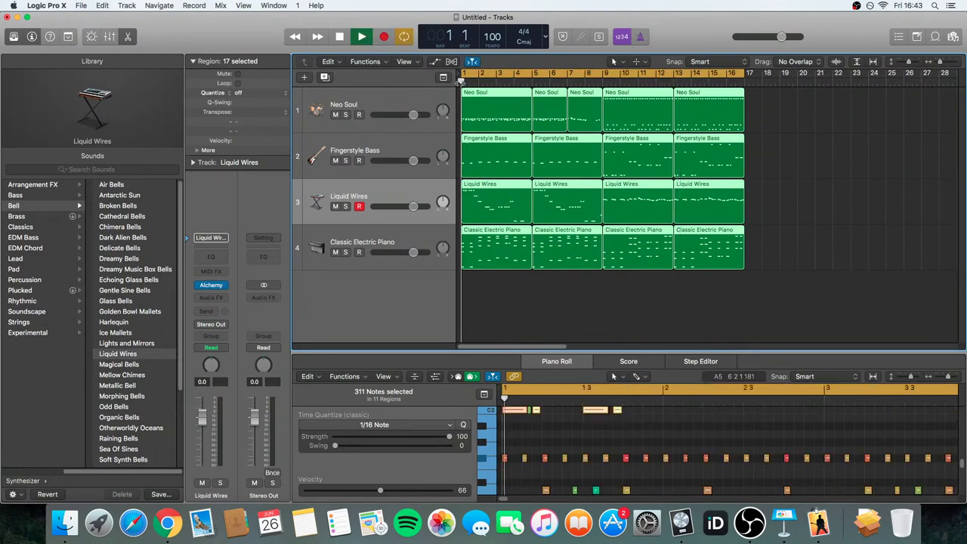
click(827, 212)
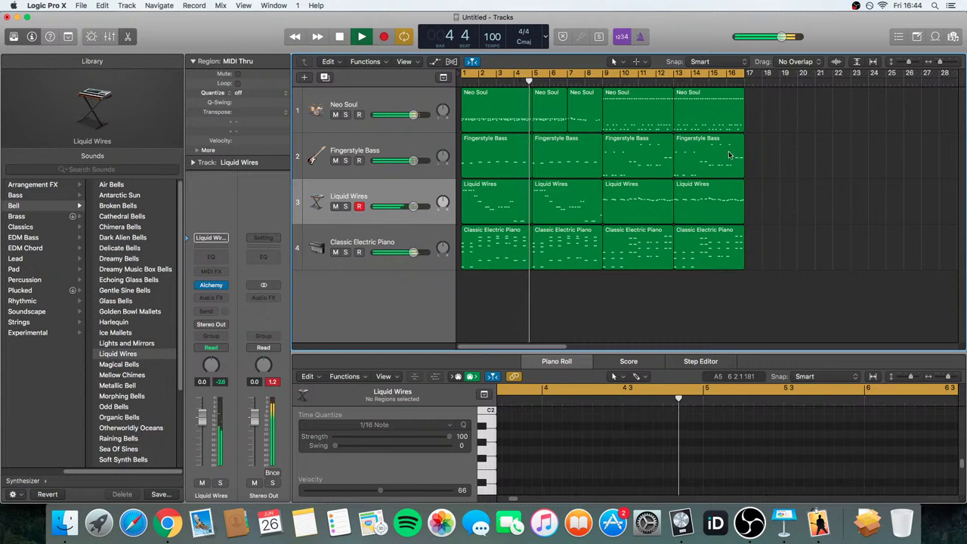
key(space)
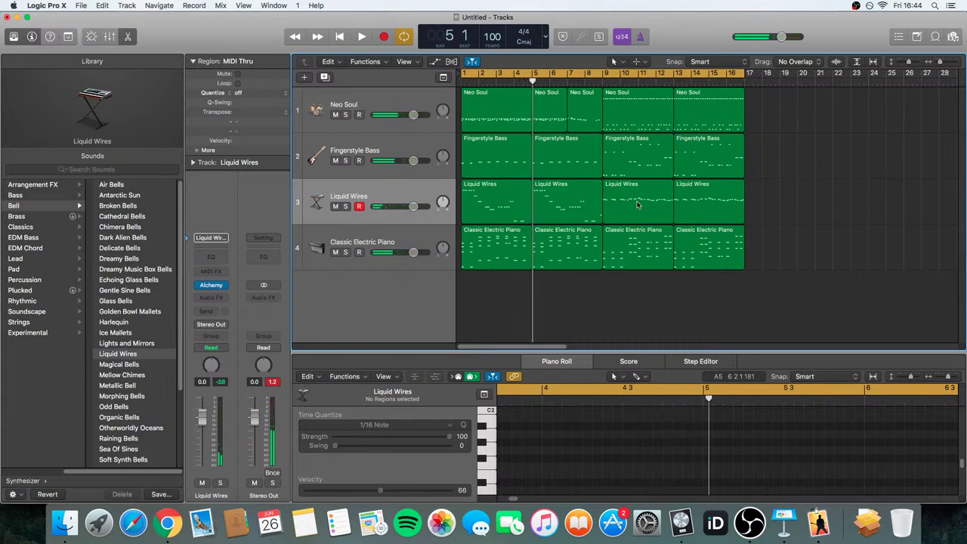
- Return the playhead to bar 1 and switch to the Keynote presentation
key(Return)
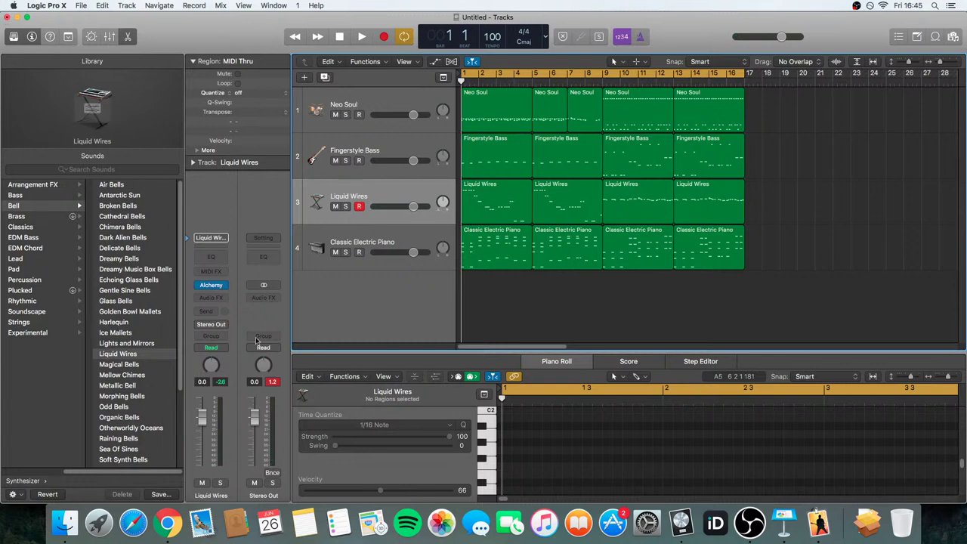
click(791, 512)
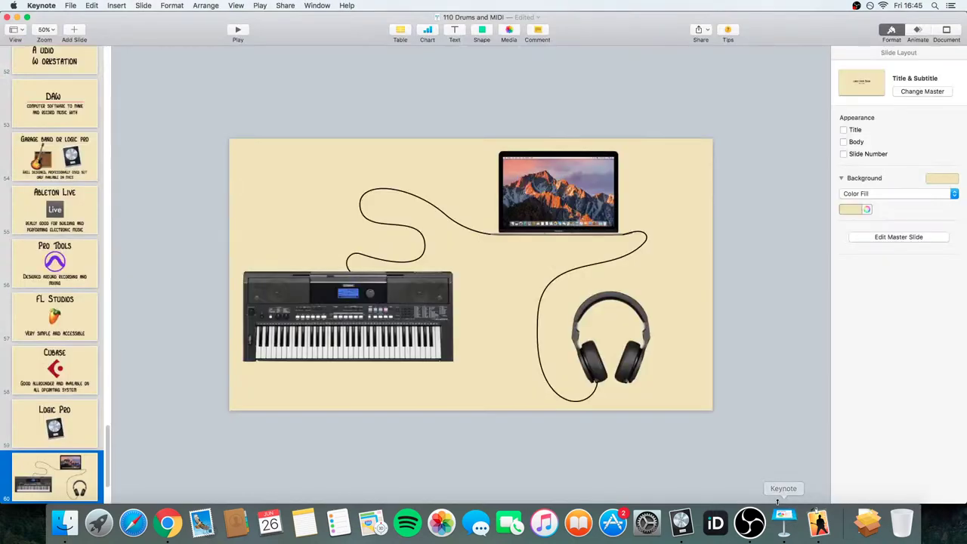